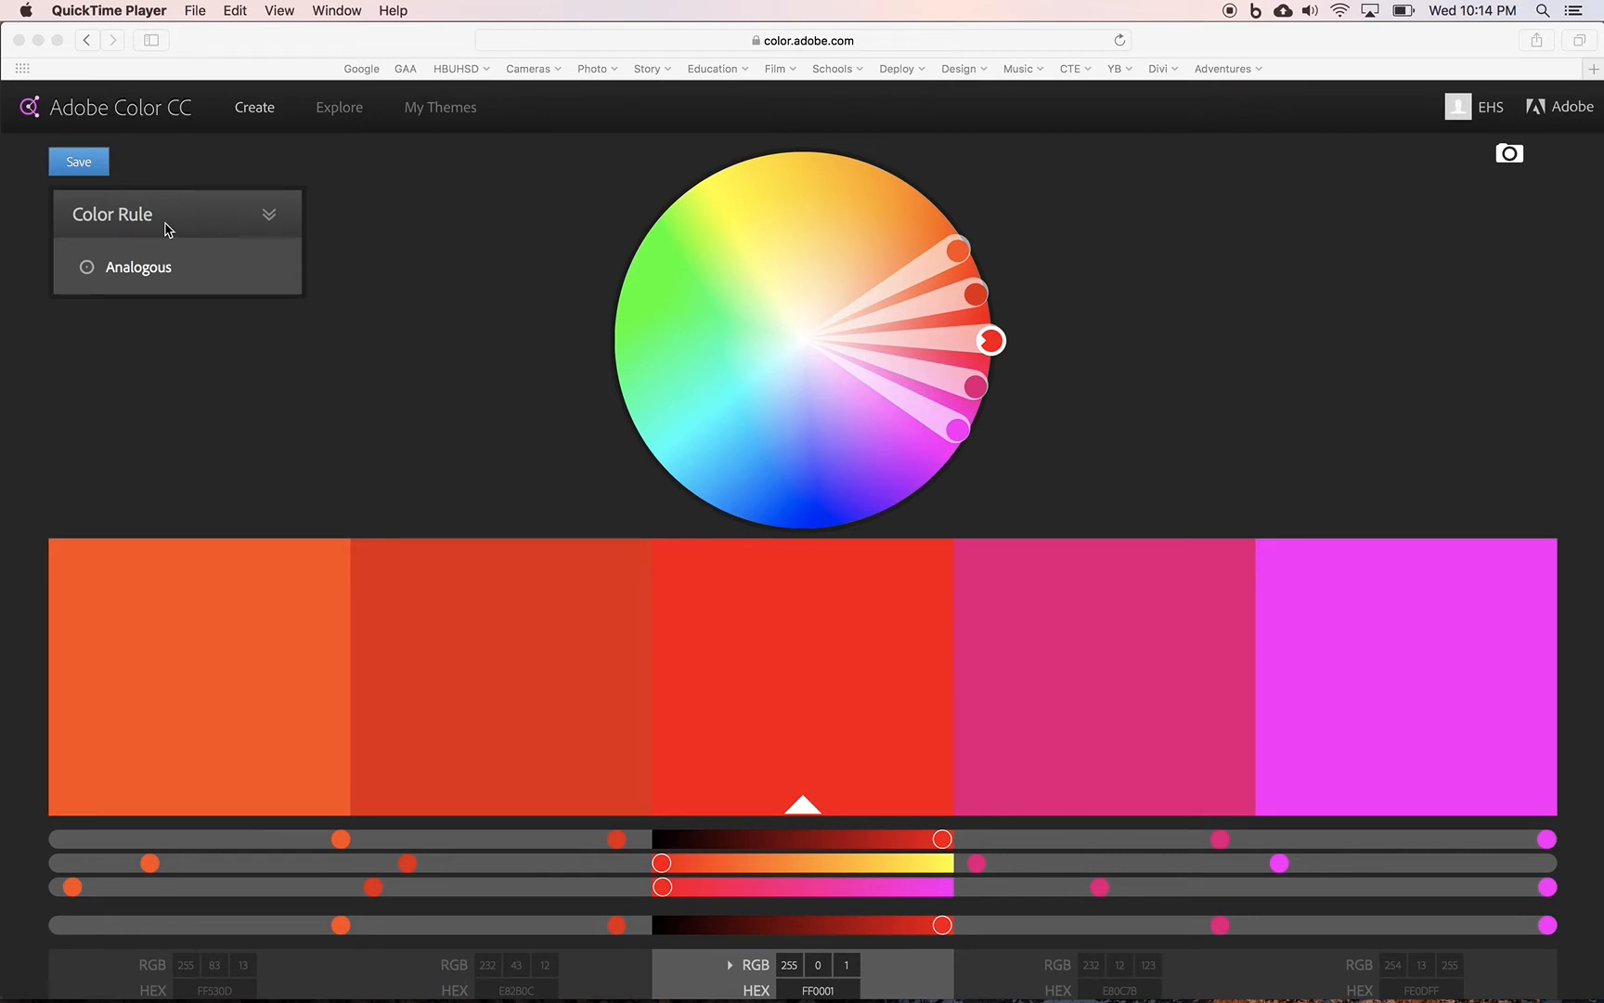
- Expand the list of color rules and view the color wheel enlarged before returning it to normal size
{"action": "left_click", "coordinate": [270, 221]}
{"action": "left_click", "coordinate": [269, 222]}
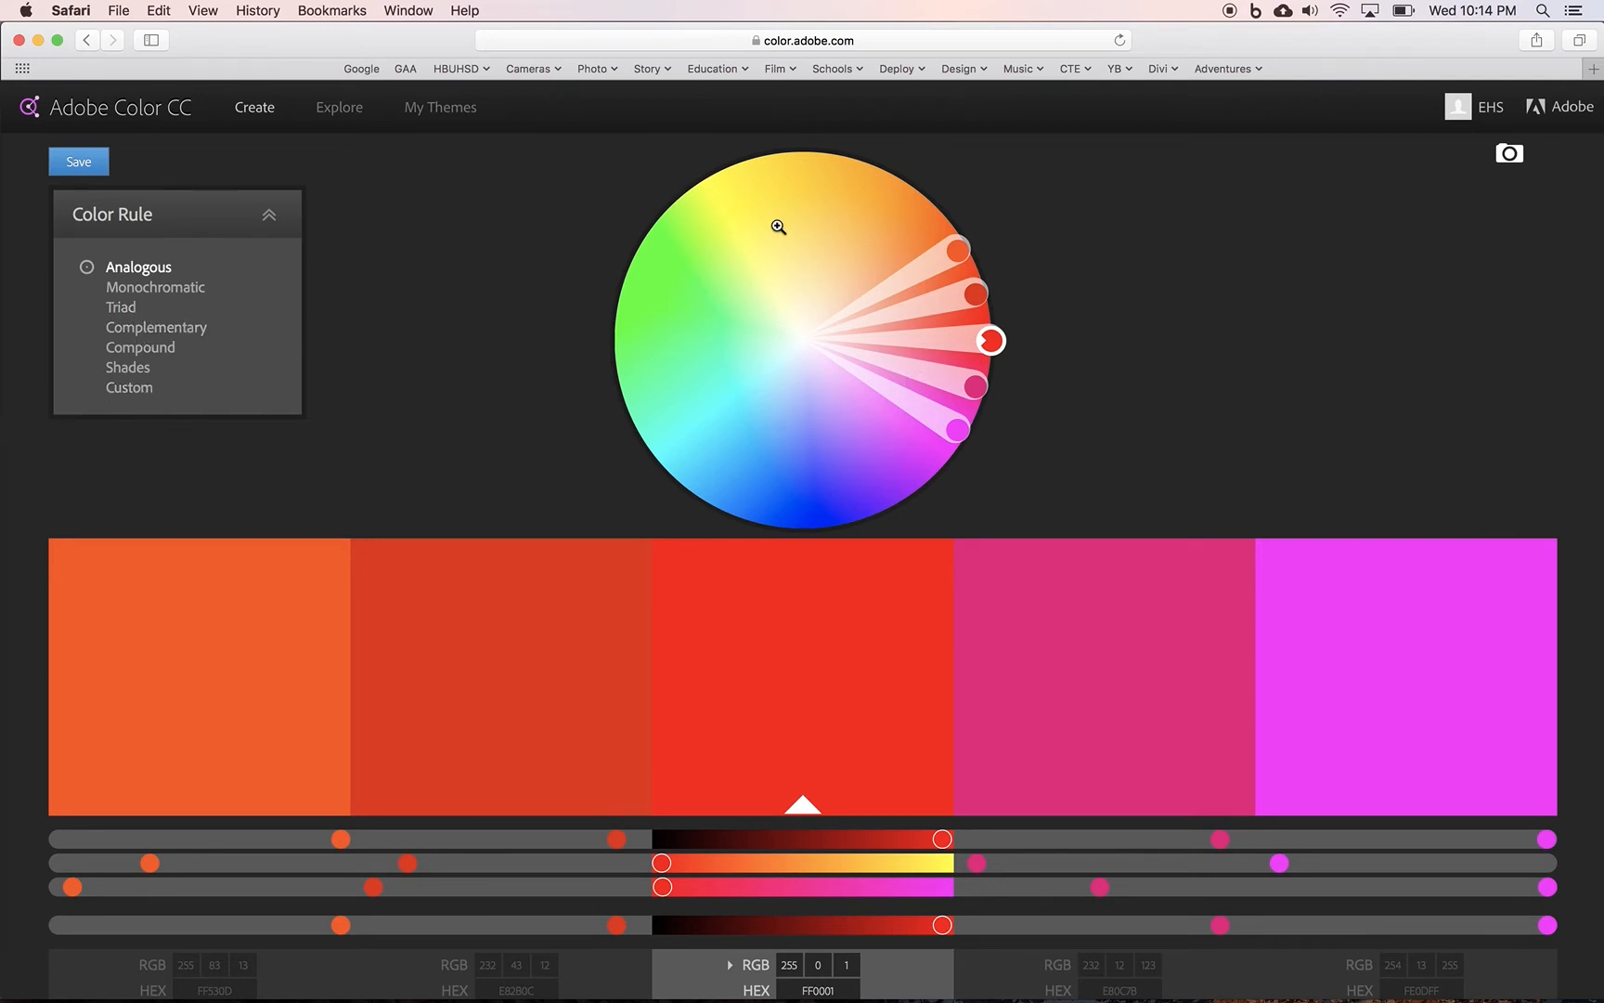
{"action": "left_click", "coordinate": [783, 317]}
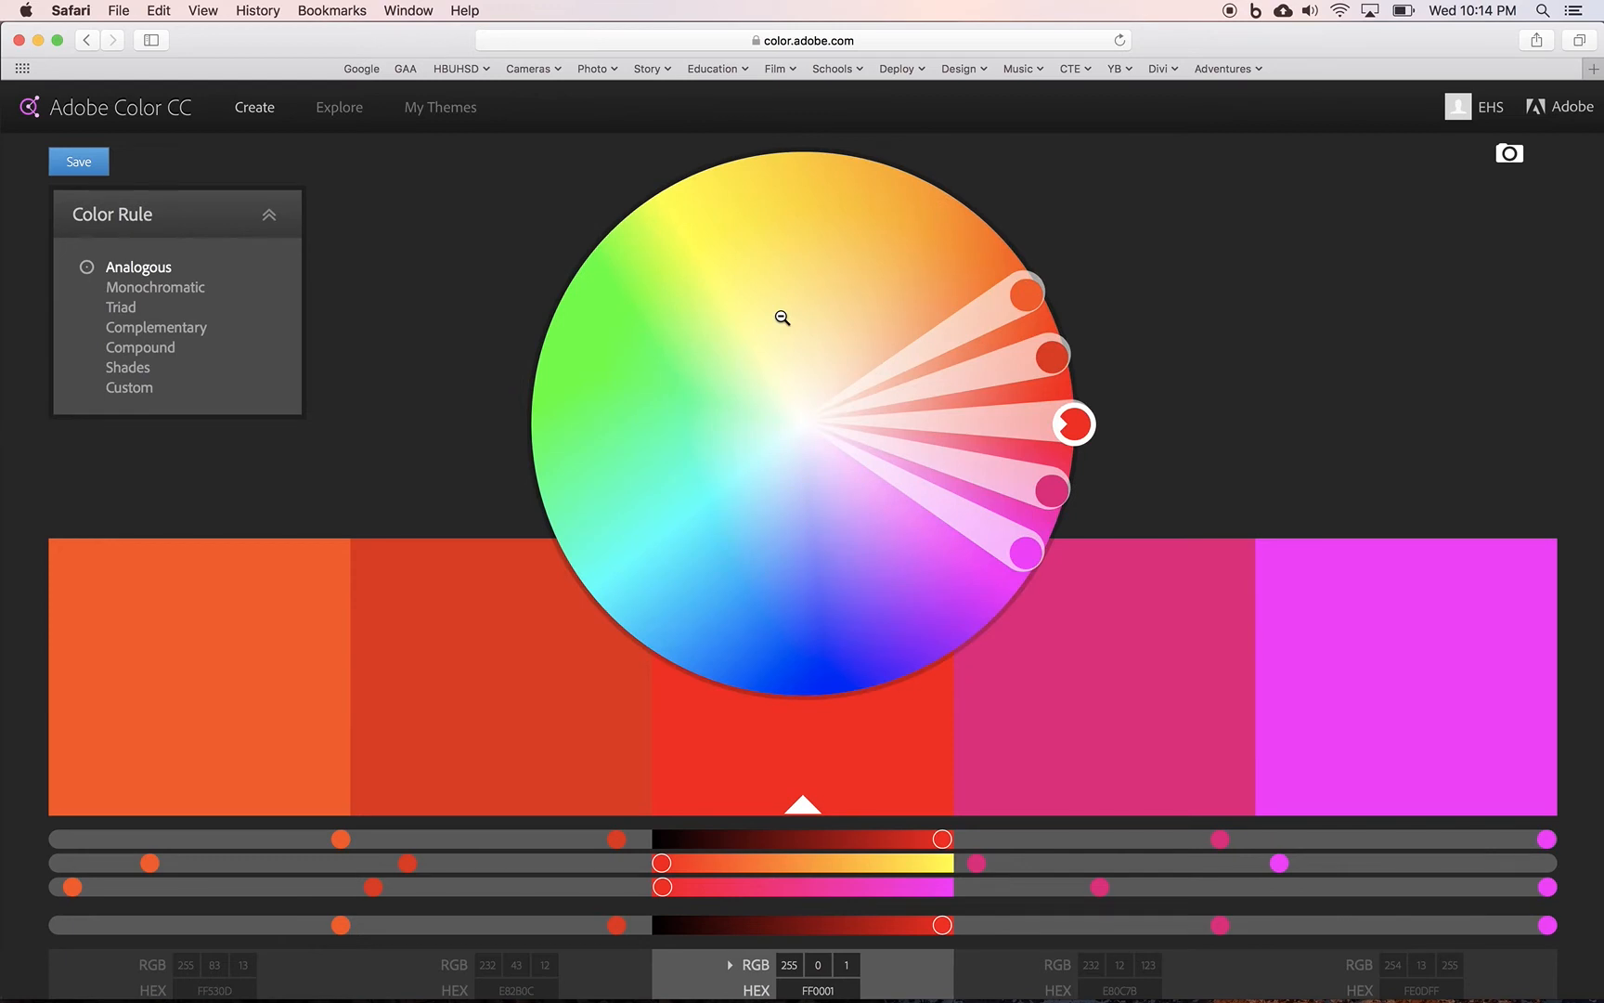
{"action": "left_click", "coordinate": [782, 317]}
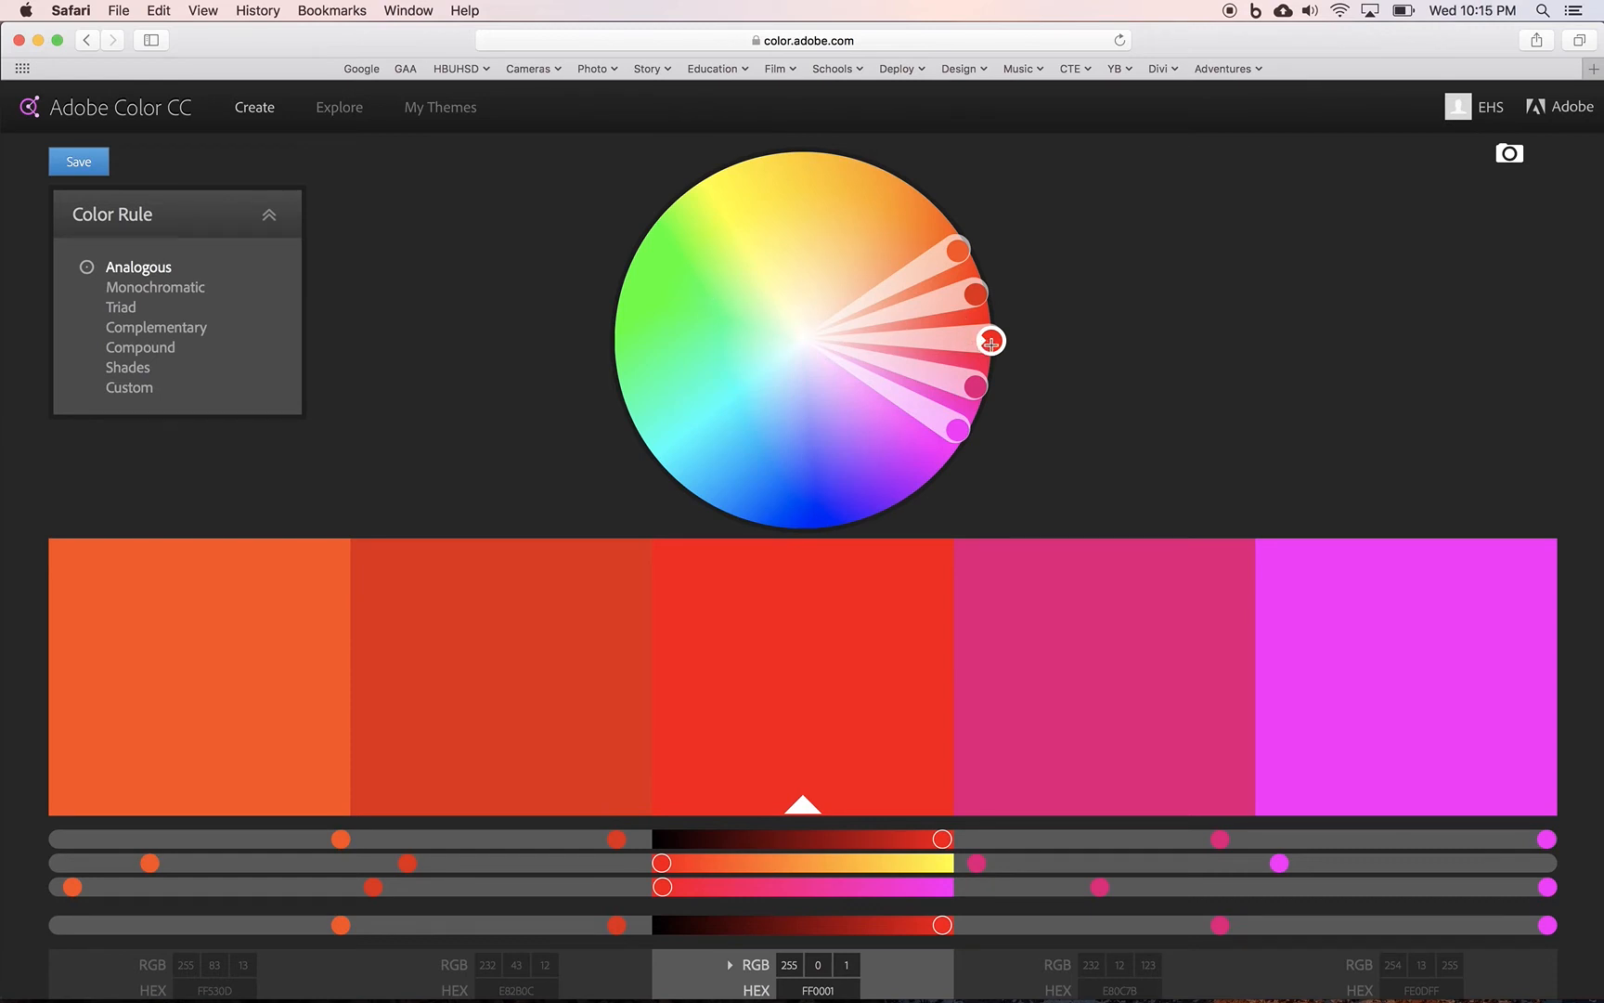
- Shift the analogous palette's base color to green on the wheel and reduce its brightness to reach RGB 25, 209, 15
{"action": "left_click", "coordinate": [997, 344]}
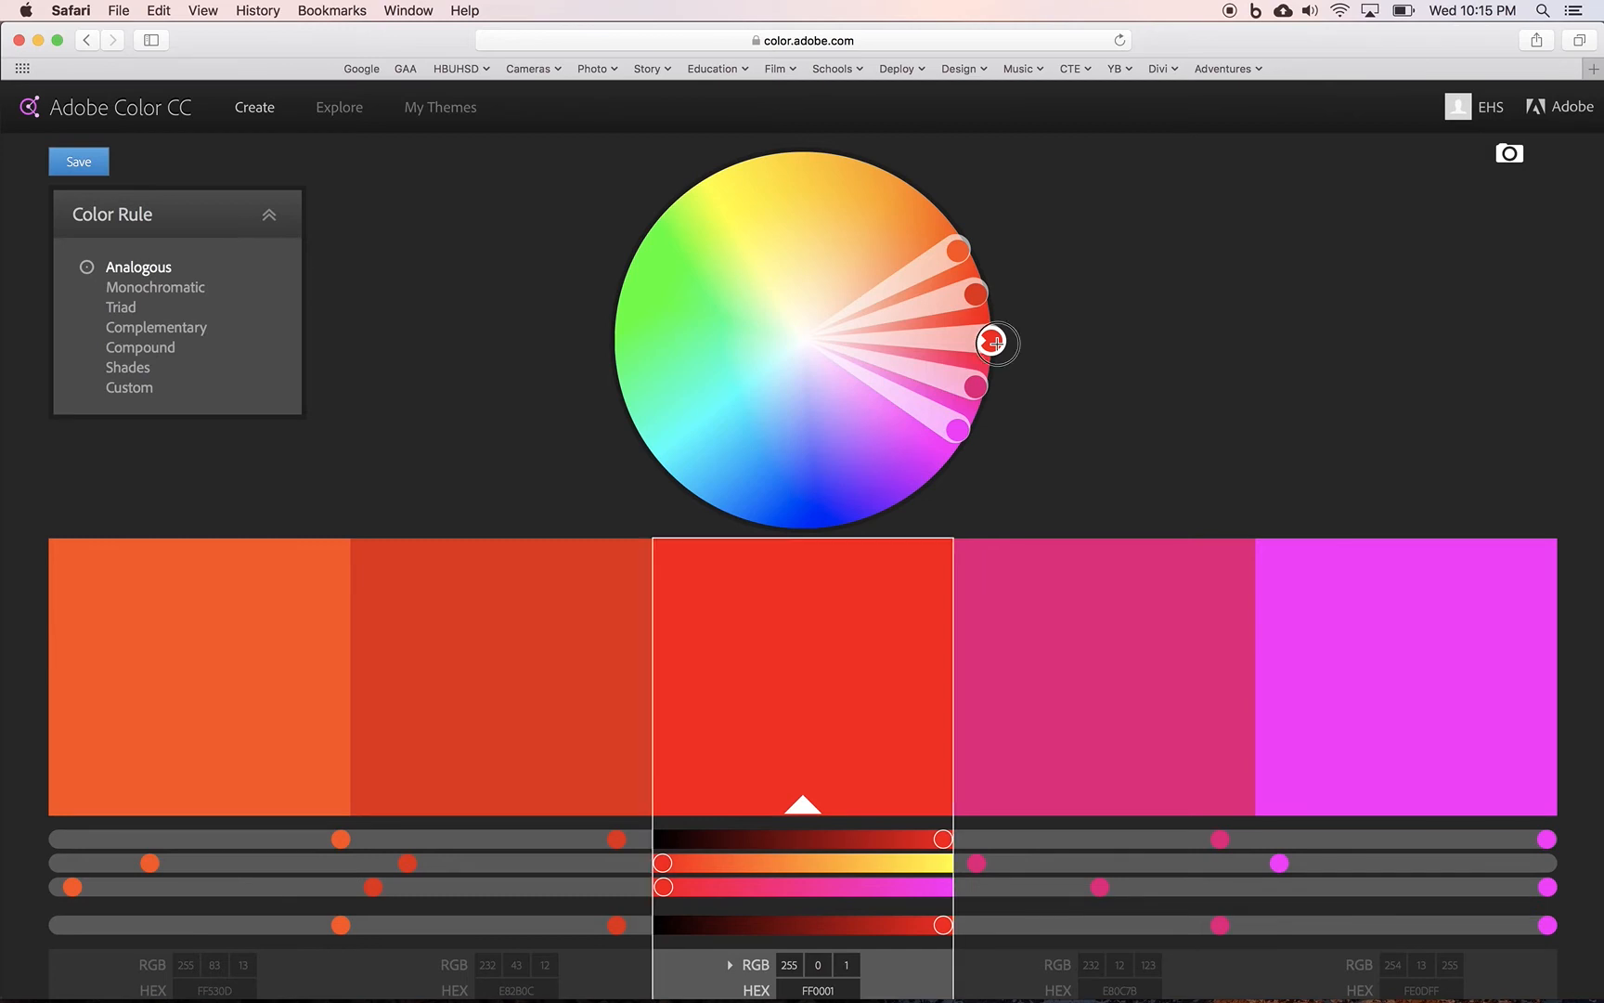
{"action": "left_click_drag", "start_coordinate": [996, 344], "coordinate": [638, 290]}
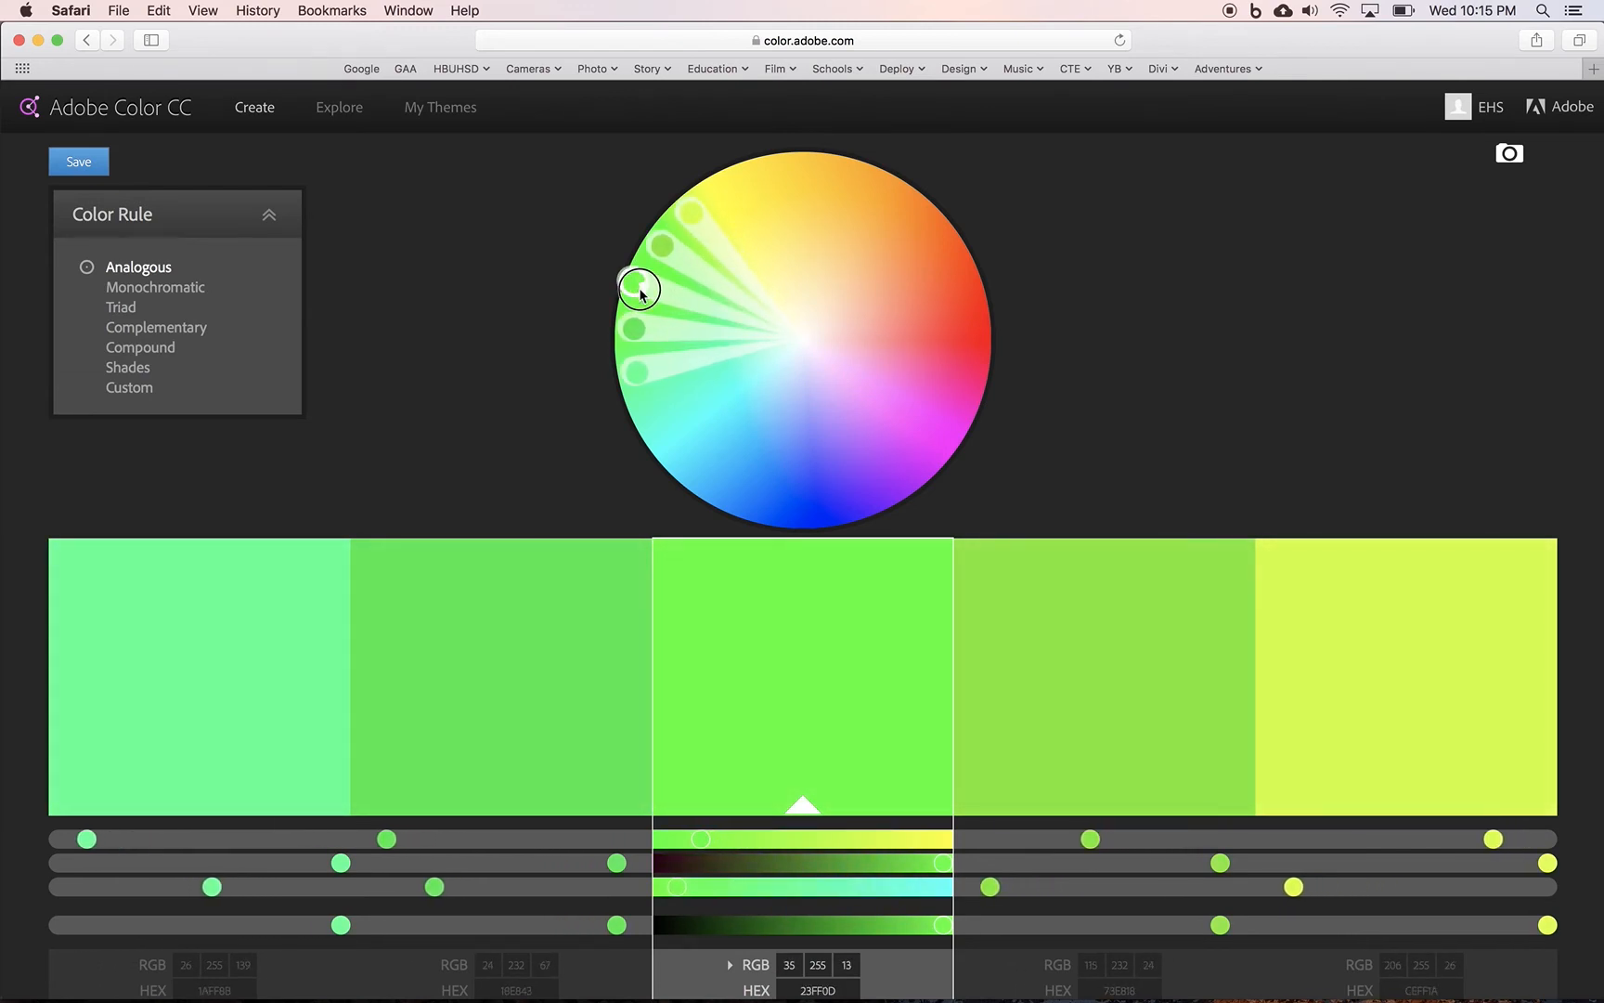
{"action": "mouse_move", "coordinate": [639, 290]}
{"action": "left_mouse_down"}
{"action": "mouse_move", "coordinate": [712, 310]}
{"action": "mouse_move", "coordinate": [636, 289]}
{"action": "left_mouse_up"}
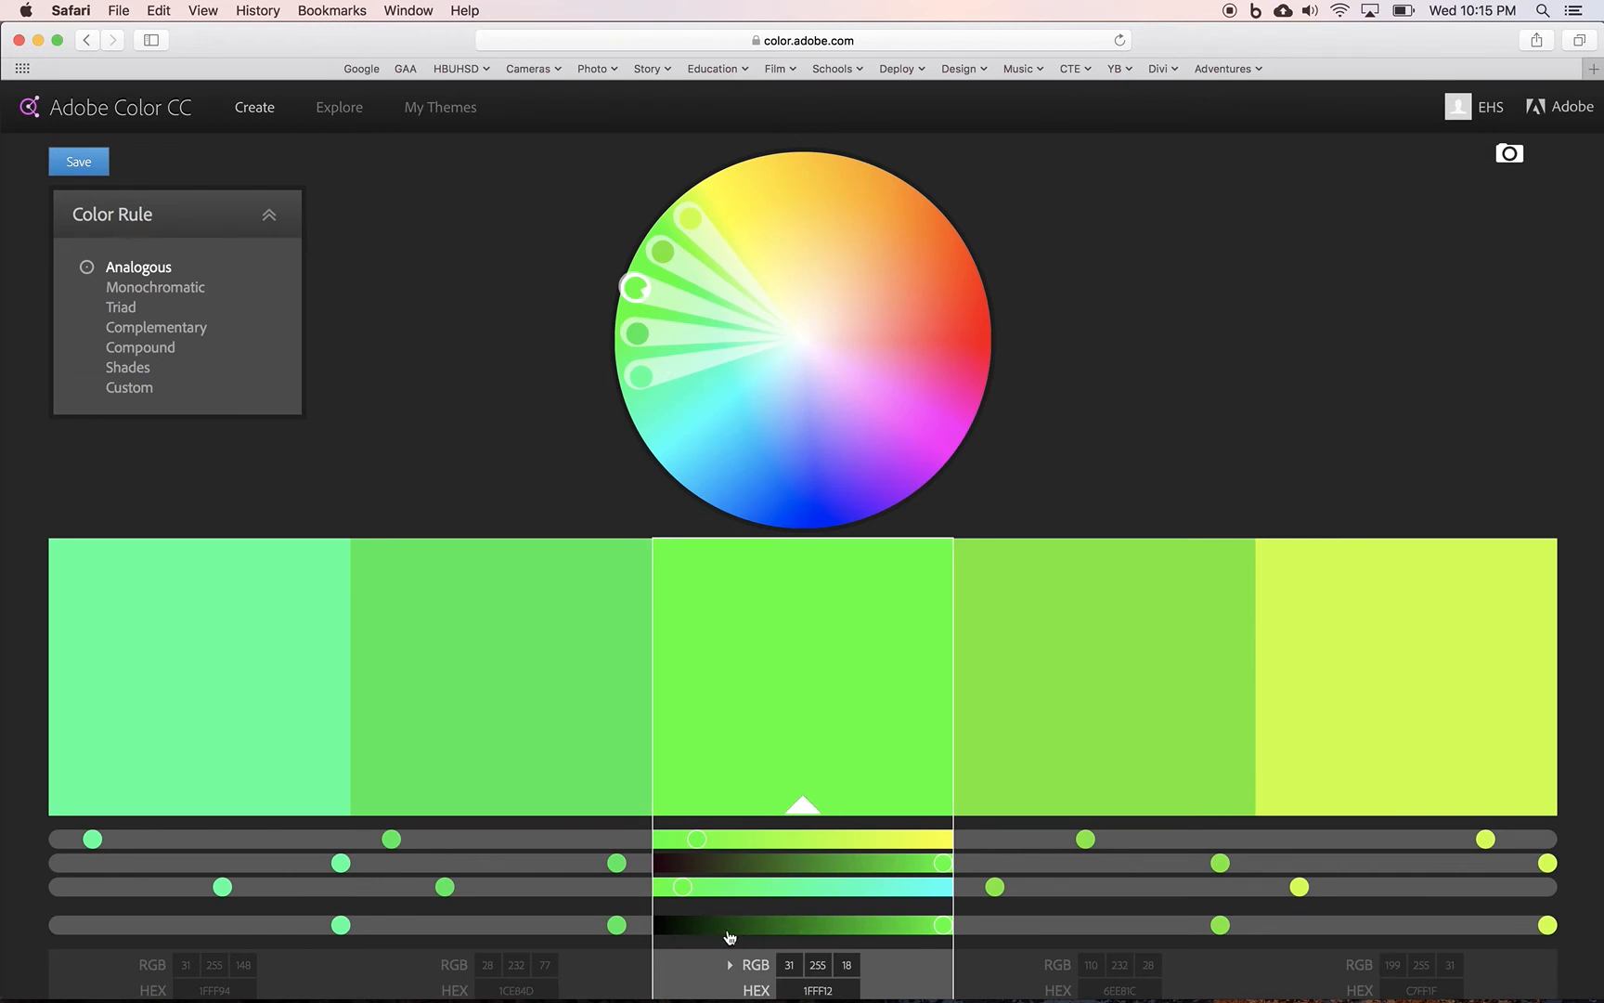
{"action": "left_click", "coordinate": [666, 926]}
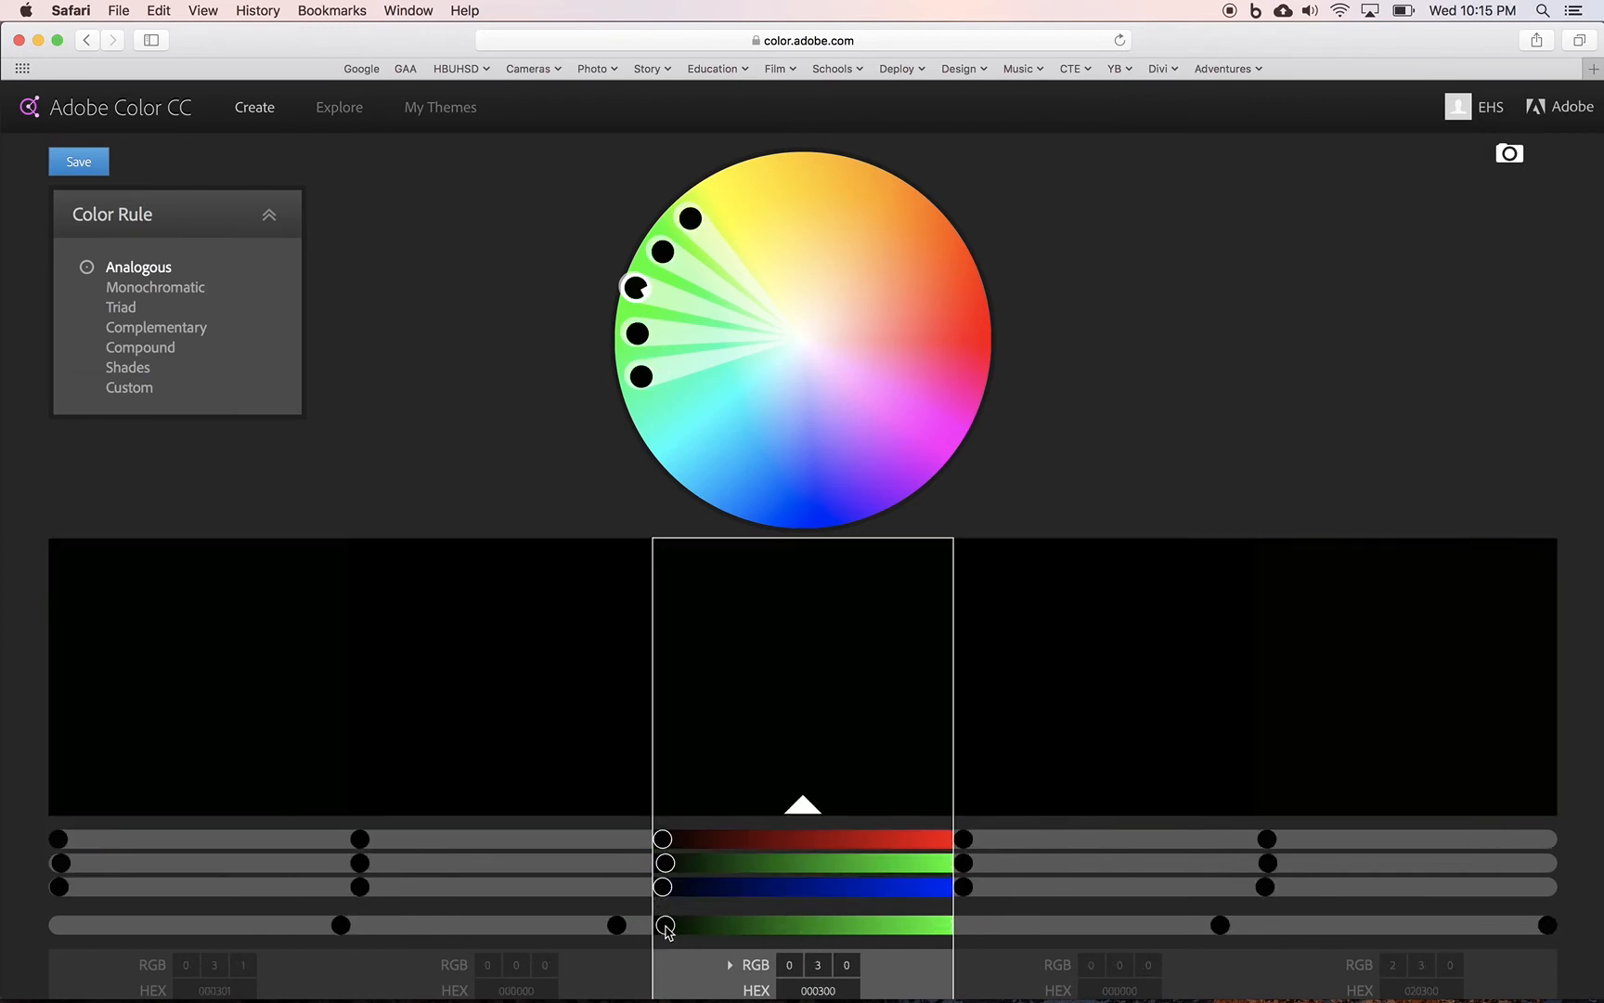
{"action": "left_click_drag", "start_coordinate": [666, 926], "coordinate": [892, 924]}
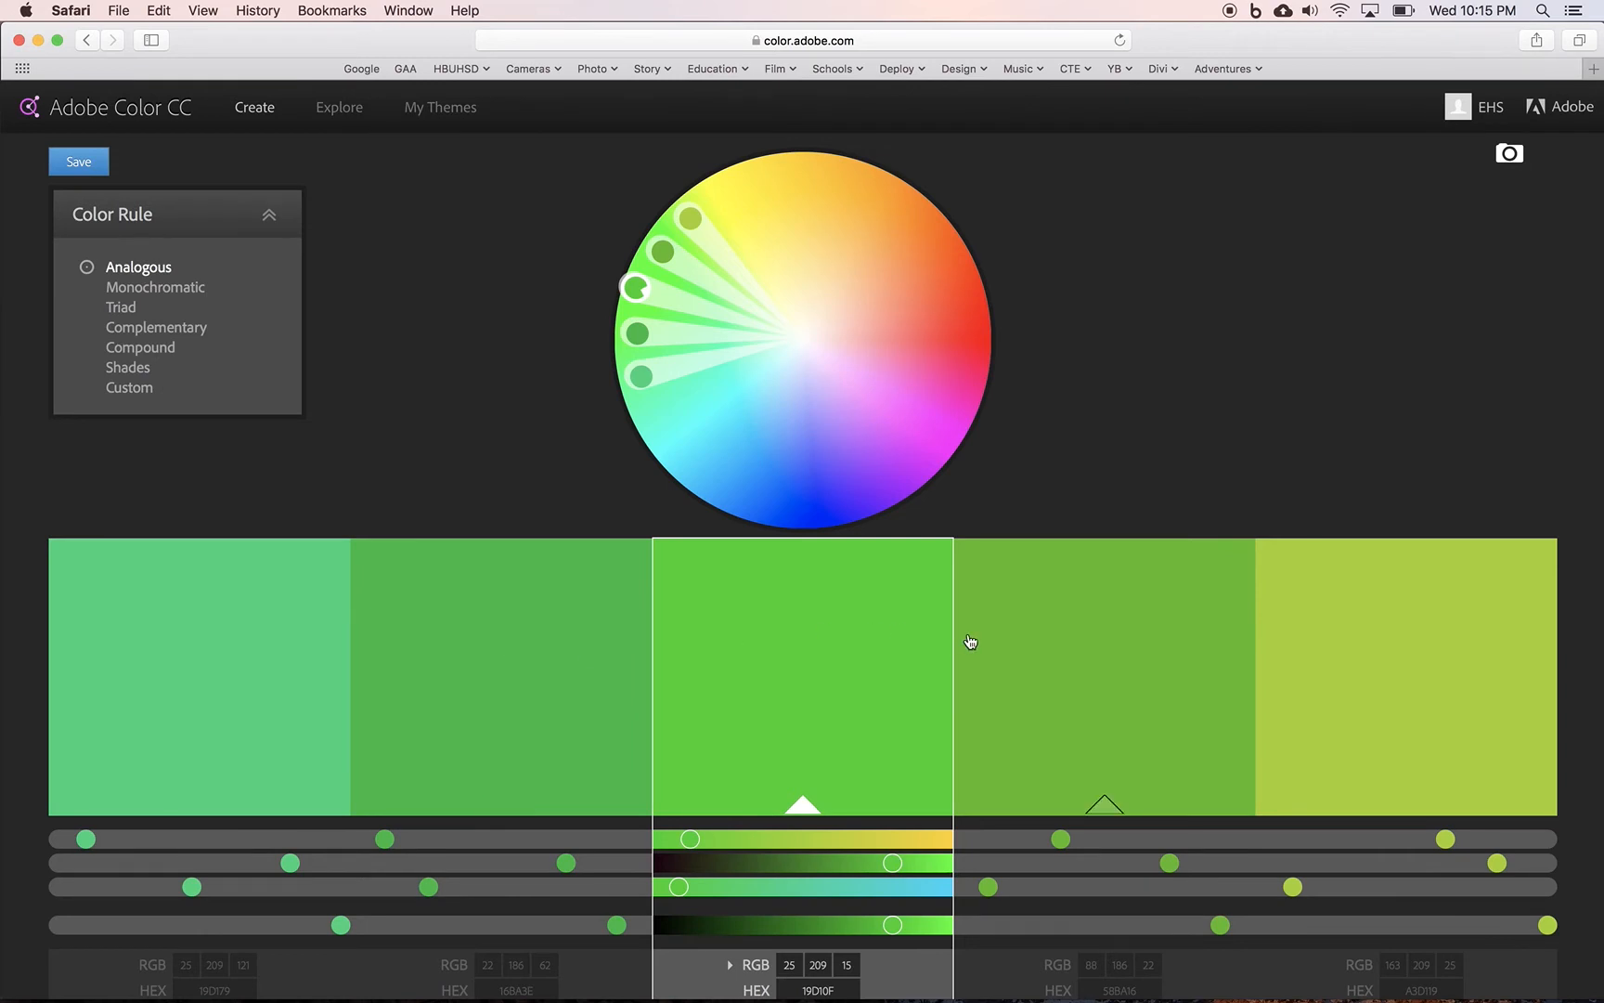
- Apply the Complementary color rule and move the base color on the wheel to blue, RGB 14, 37, 209
{"action": "left_click", "coordinate": [138, 332]}
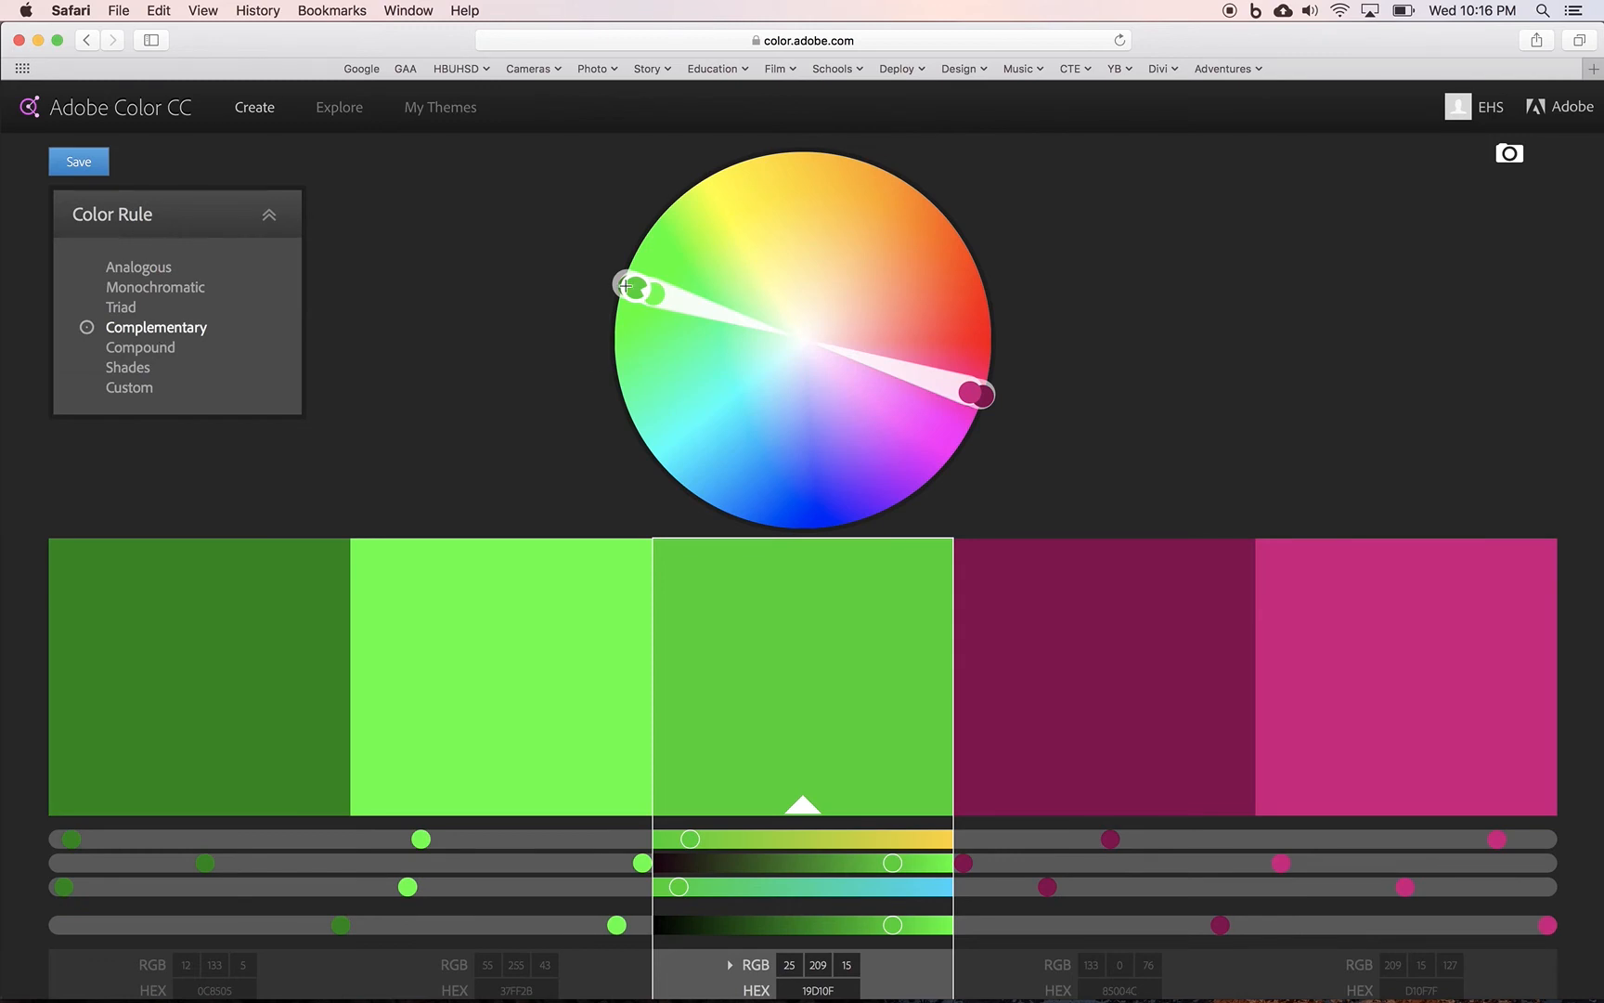
{"action": "left_click_drag", "start_coordinate": [625, 286], "coordinate": [804, 527]}
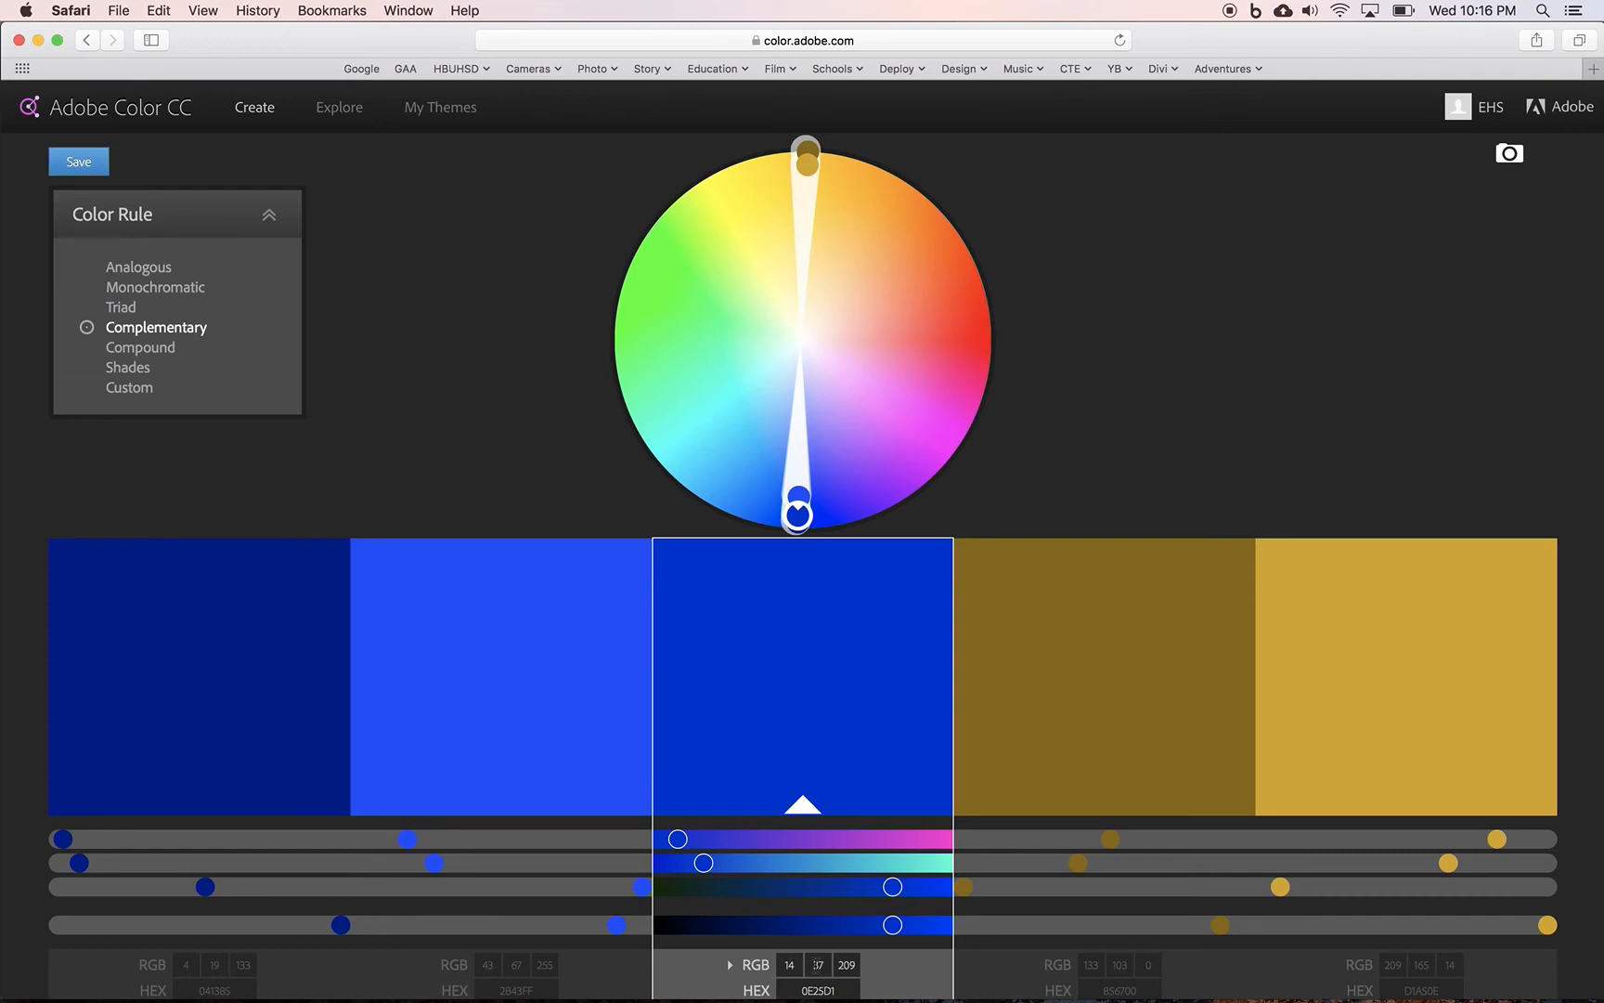
- Examine the palette's CMYK, RGB, LAB, HSB and HEX values, then collapse the readout to RGB and HEX
{"action": "left_click", "coordinate": [733, 970]}
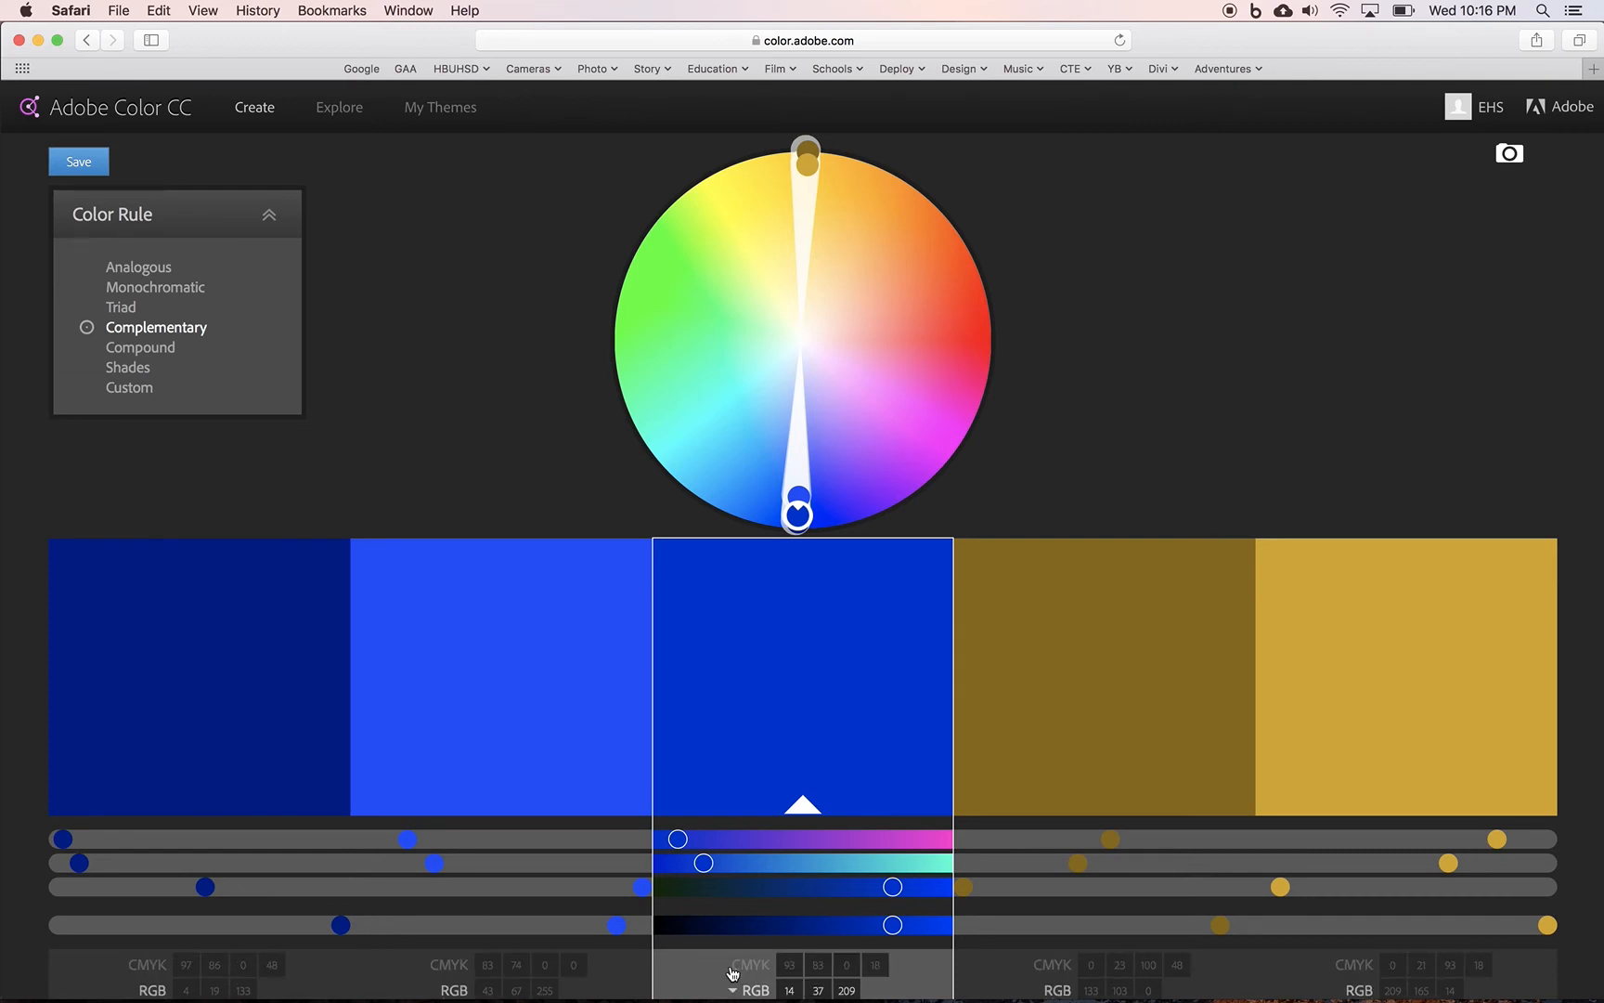
{"action": "scroll", "coordinate": [733, 972], "scroll_direction": "down", "scroll_amount": 5}
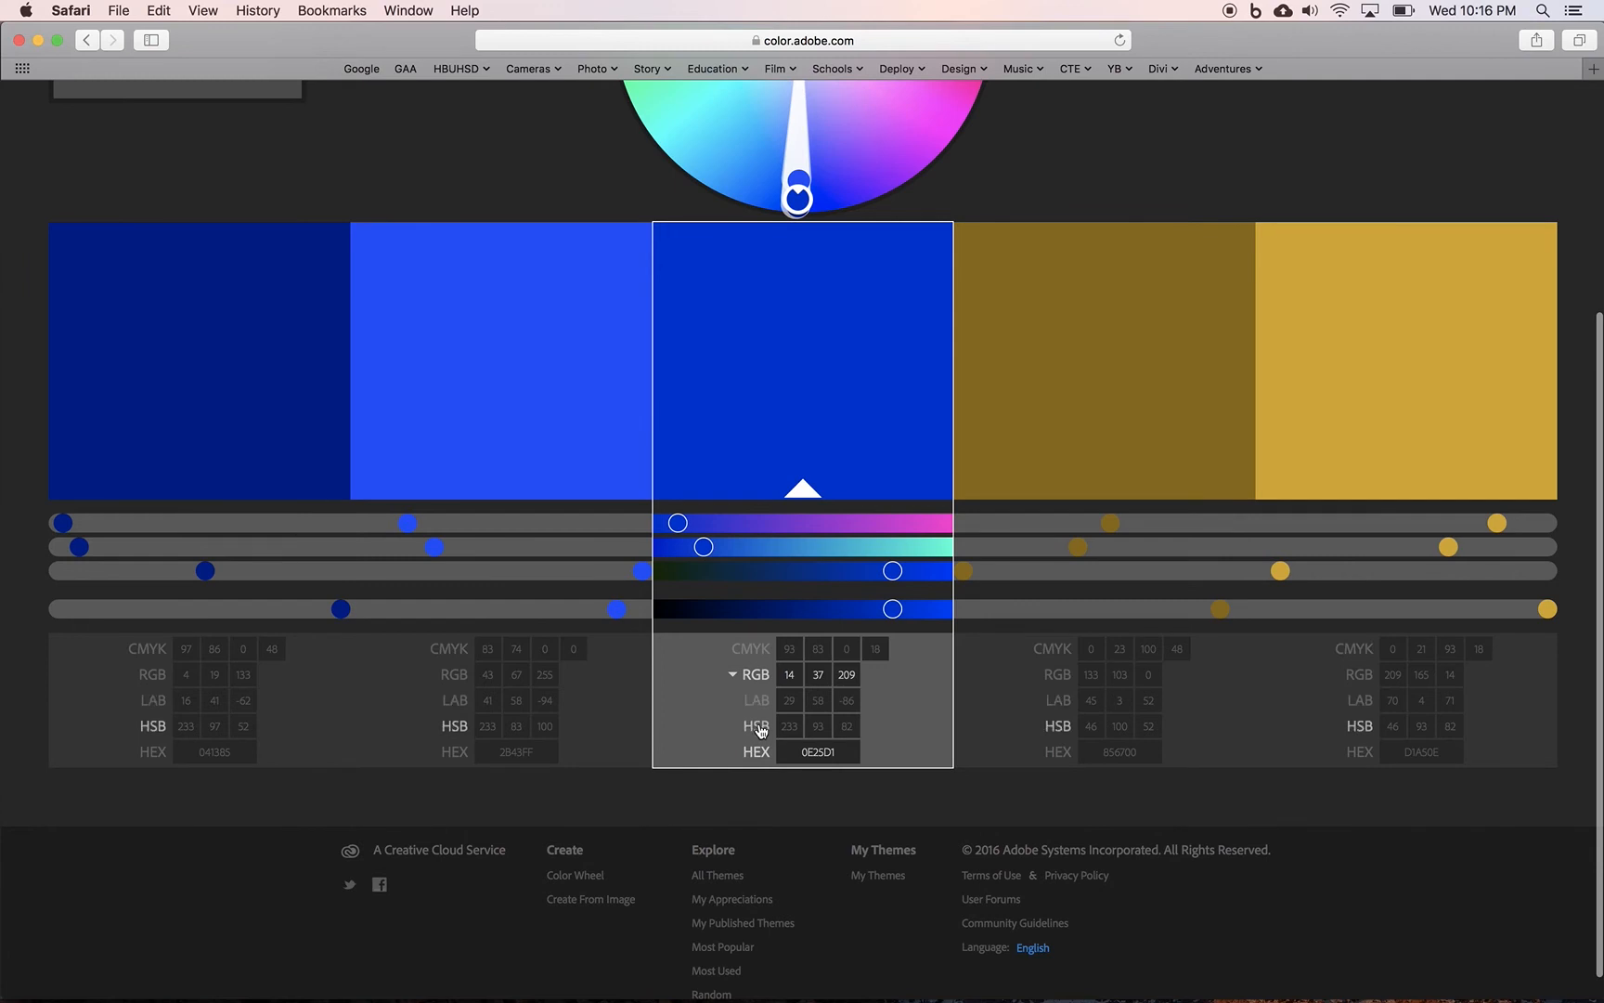
{"action": "left_click", "coordinate": [734, 678]}
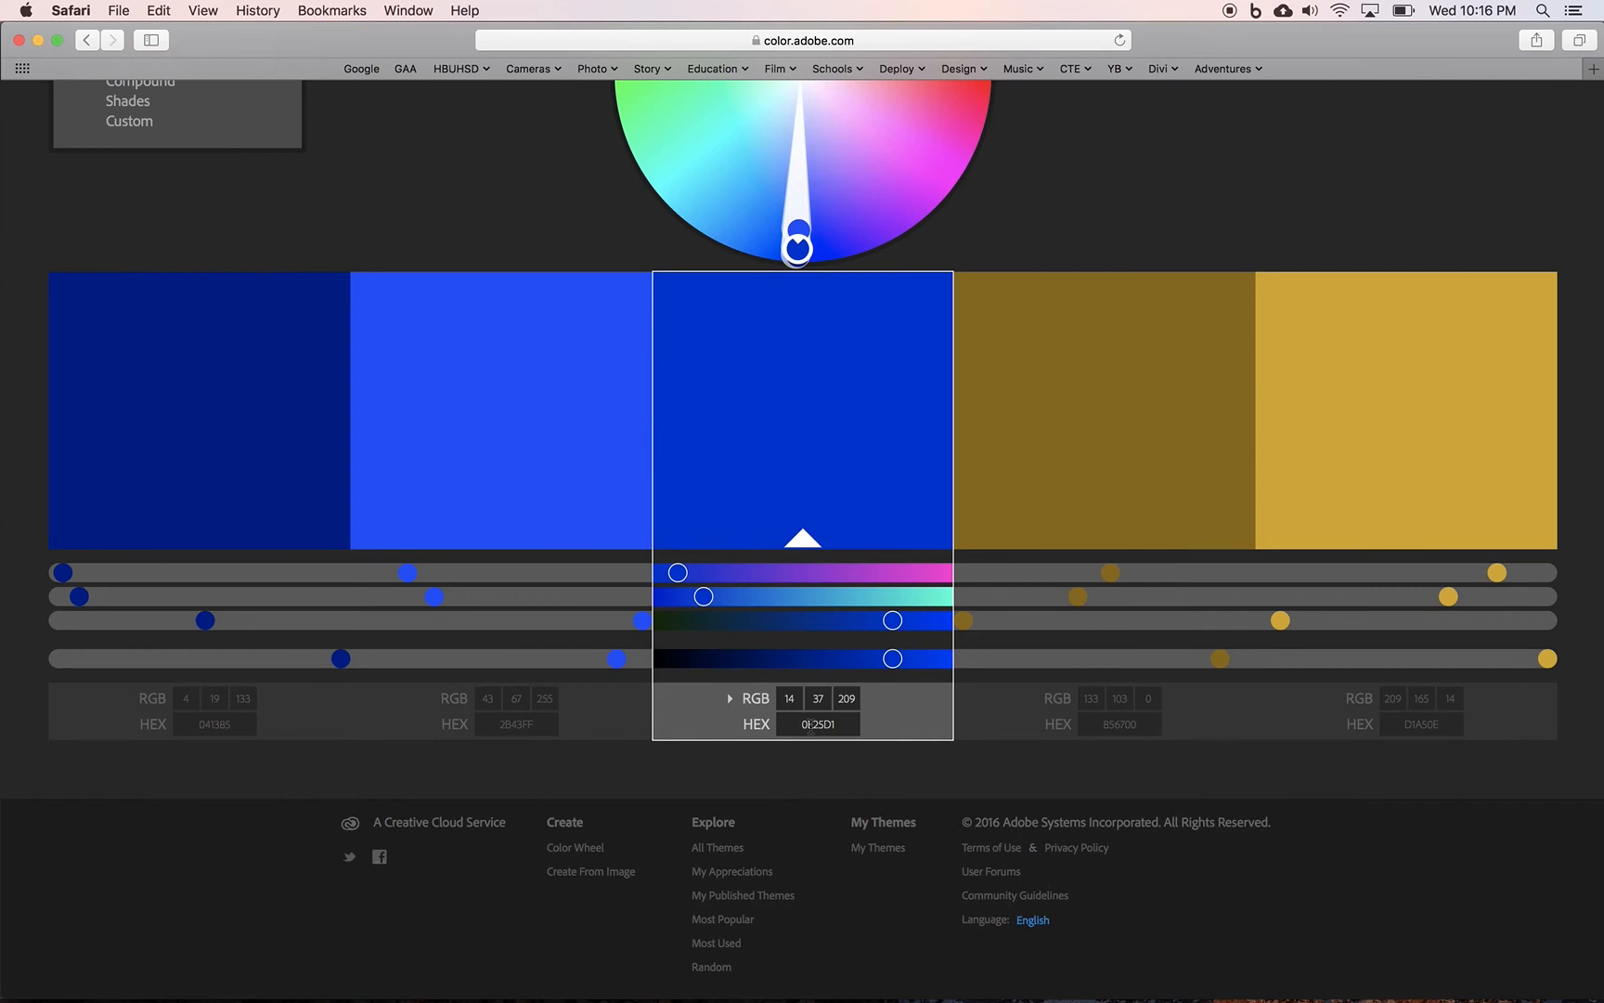
- Switch to Illustrator and detach the Color Guide from its group, closing it
{"action": "key", "text": "super+Tab"}
{"action": "key", "text": "super+Tab"}
{"action": "key", "text": "super+Tab"}
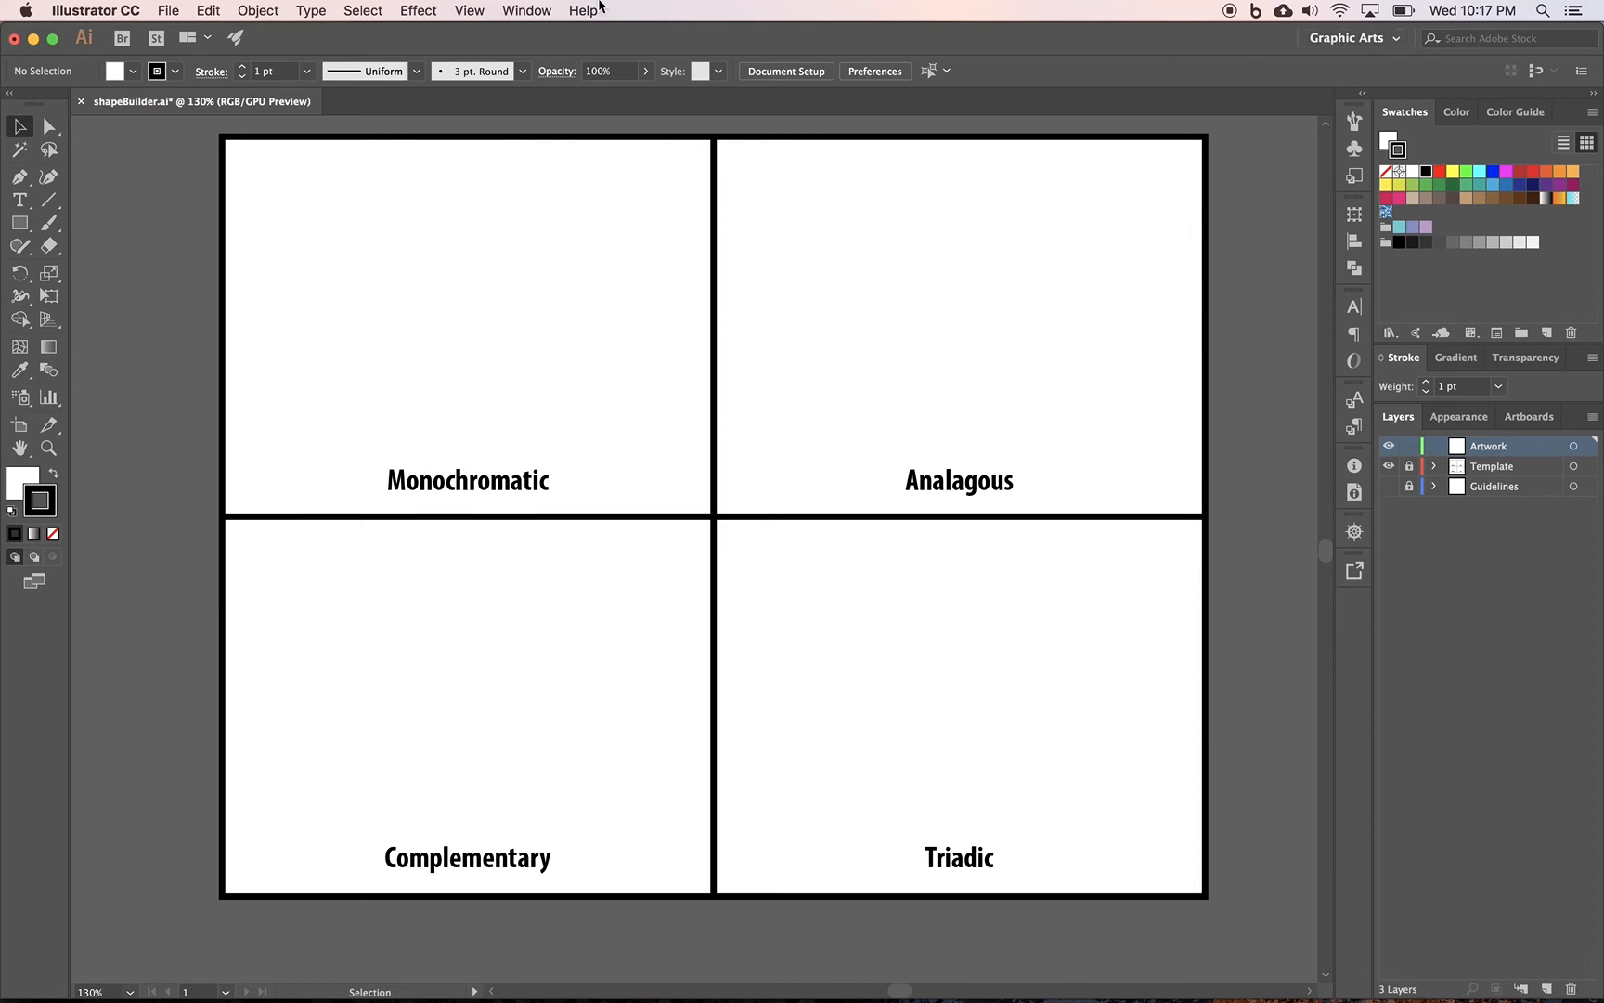
{"action": "left_click", "coordinate": [1517, 117]}
{"action": "left_click_drag", "start_coordinate": [1516, 117], "coordinate": [1070, 182]}
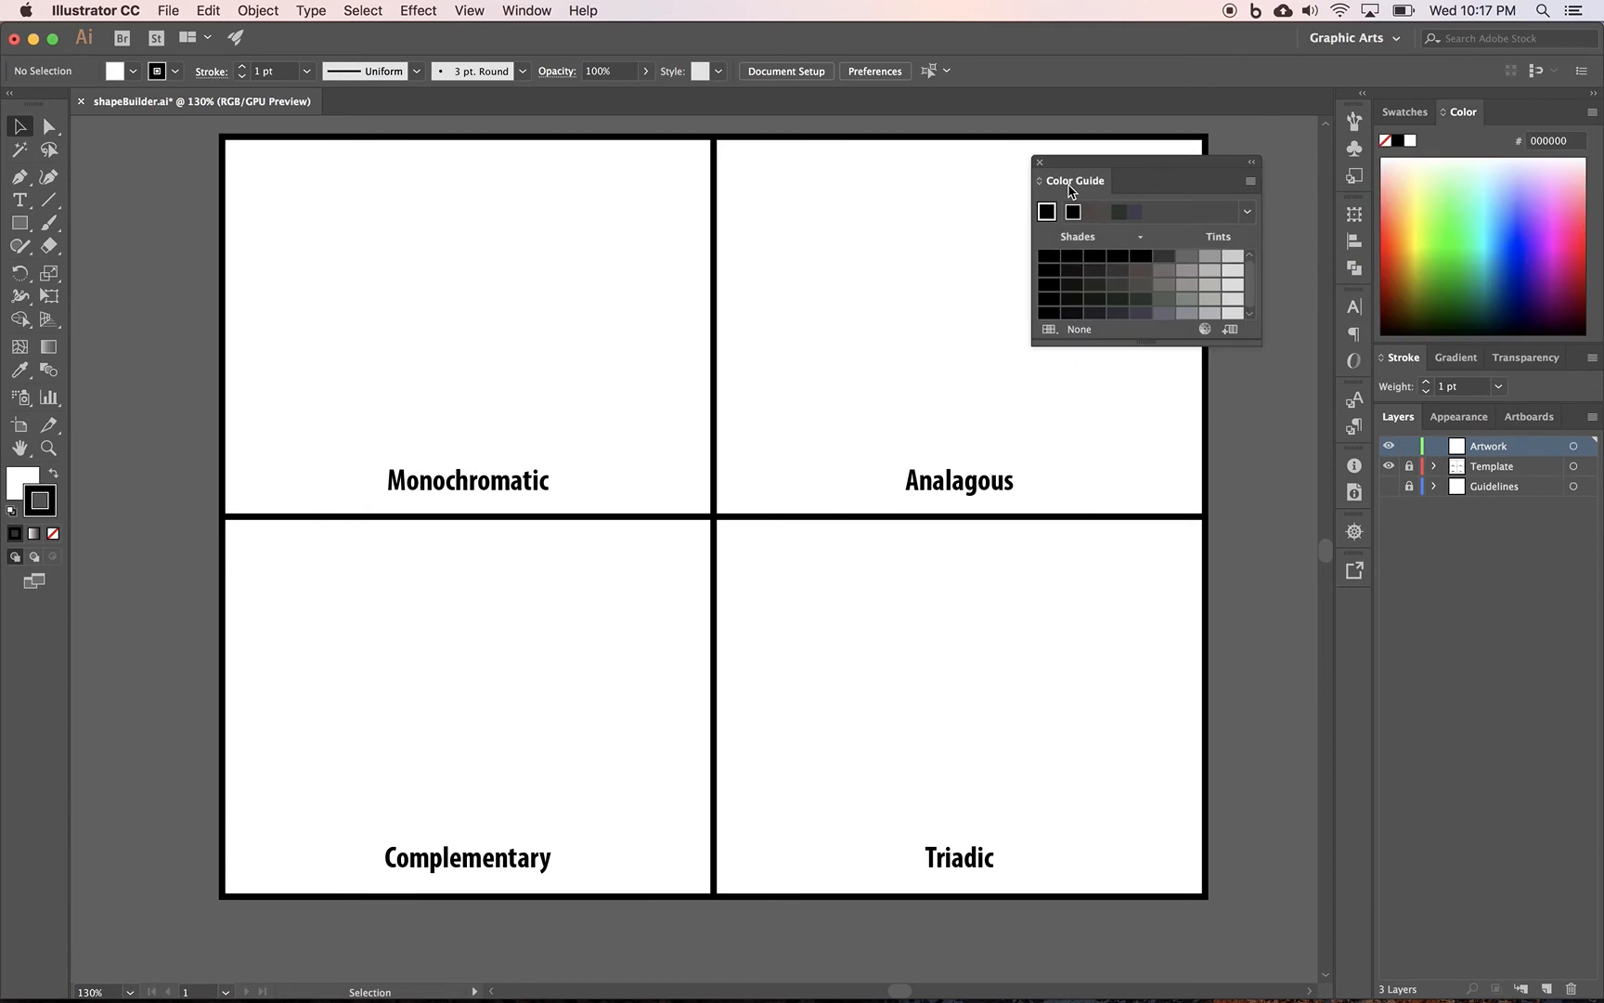
{"action": "left_click", "coordinate": [1039, 162]}
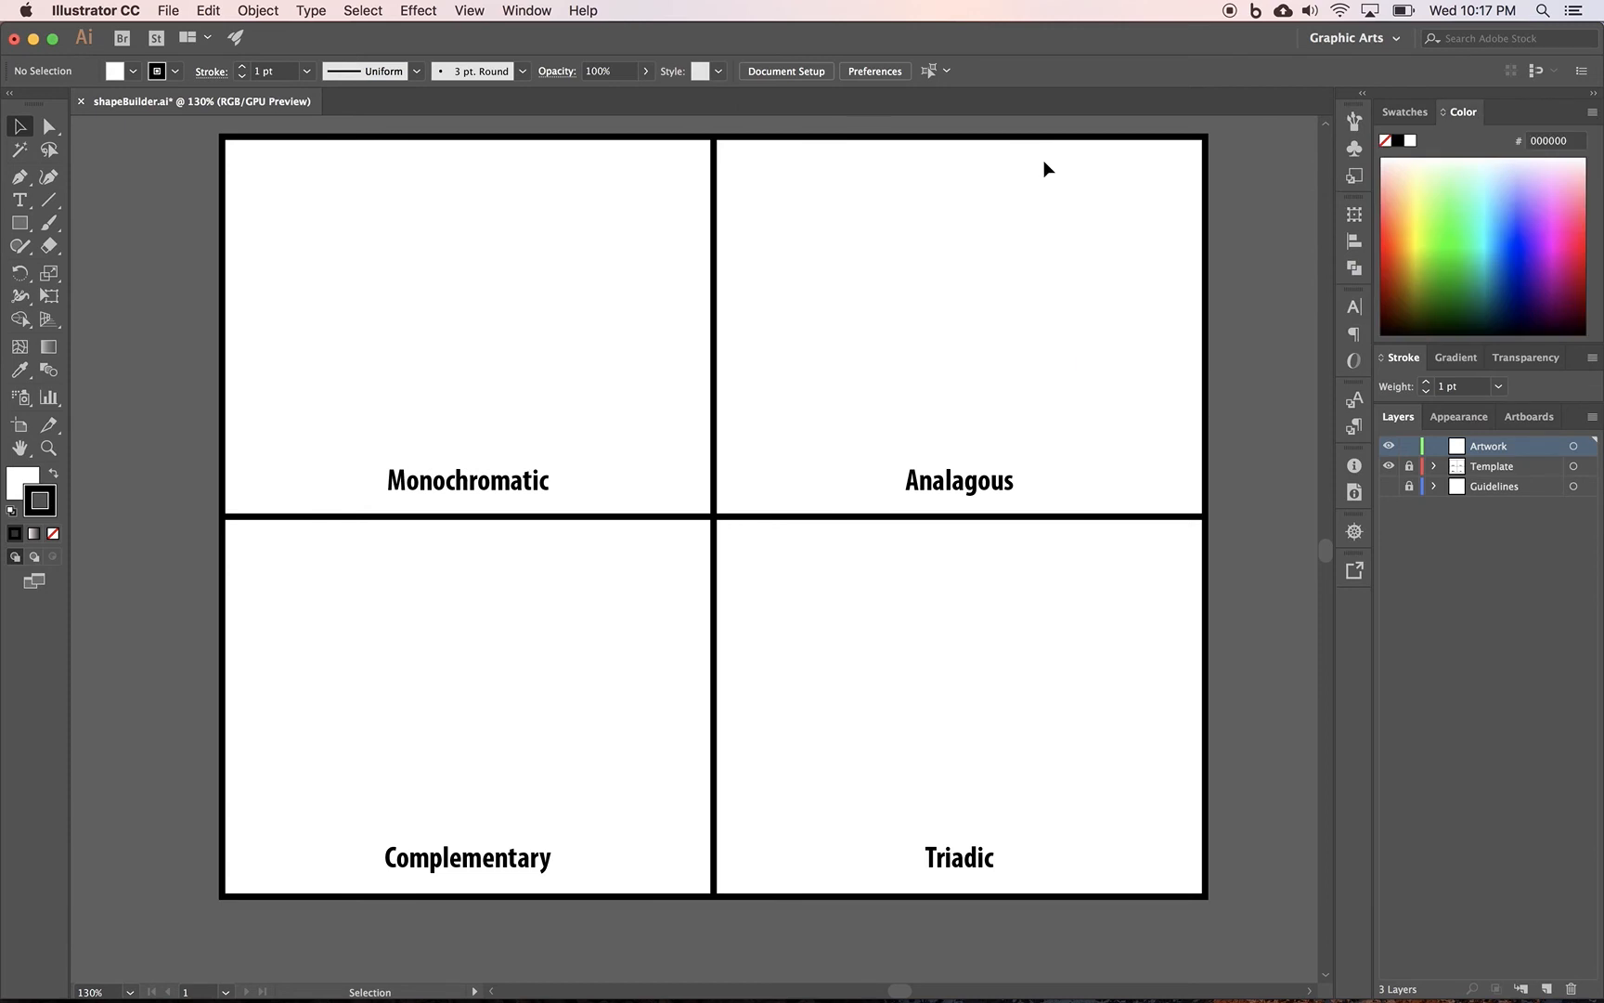
- Open Adobe Color Themes and dock it in the same group as Swatches and Color
{"action": "left_click", "coordinate": [529, 11]}
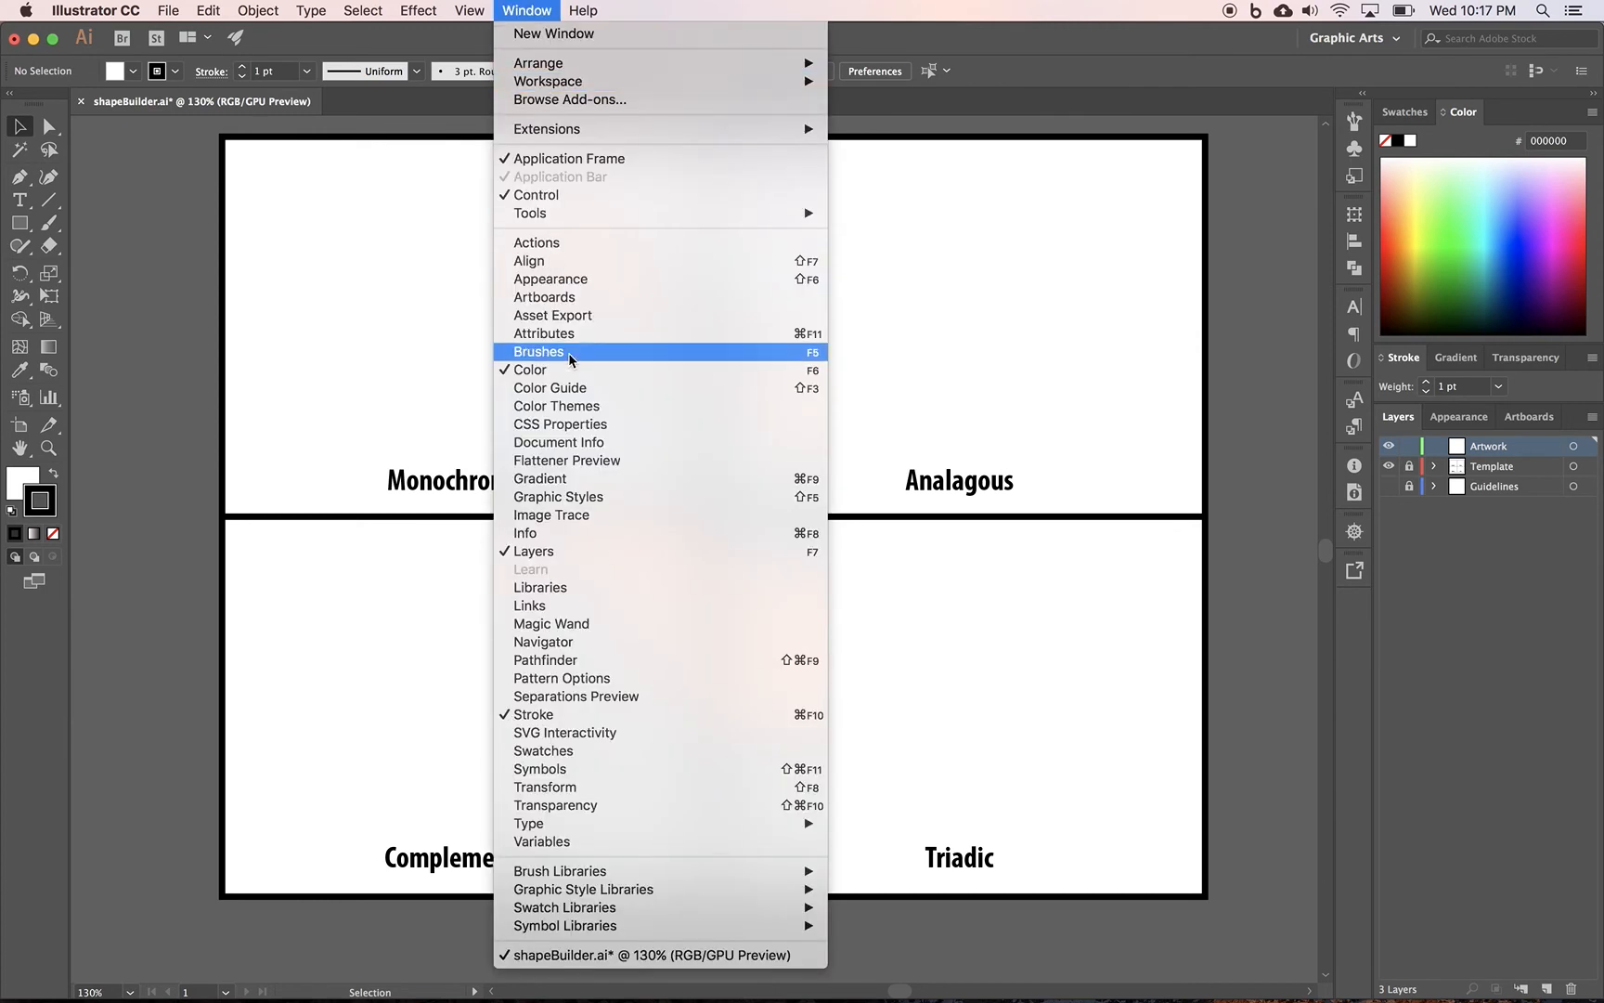
{"action": "left_click", "coordinate": [563, 408]}
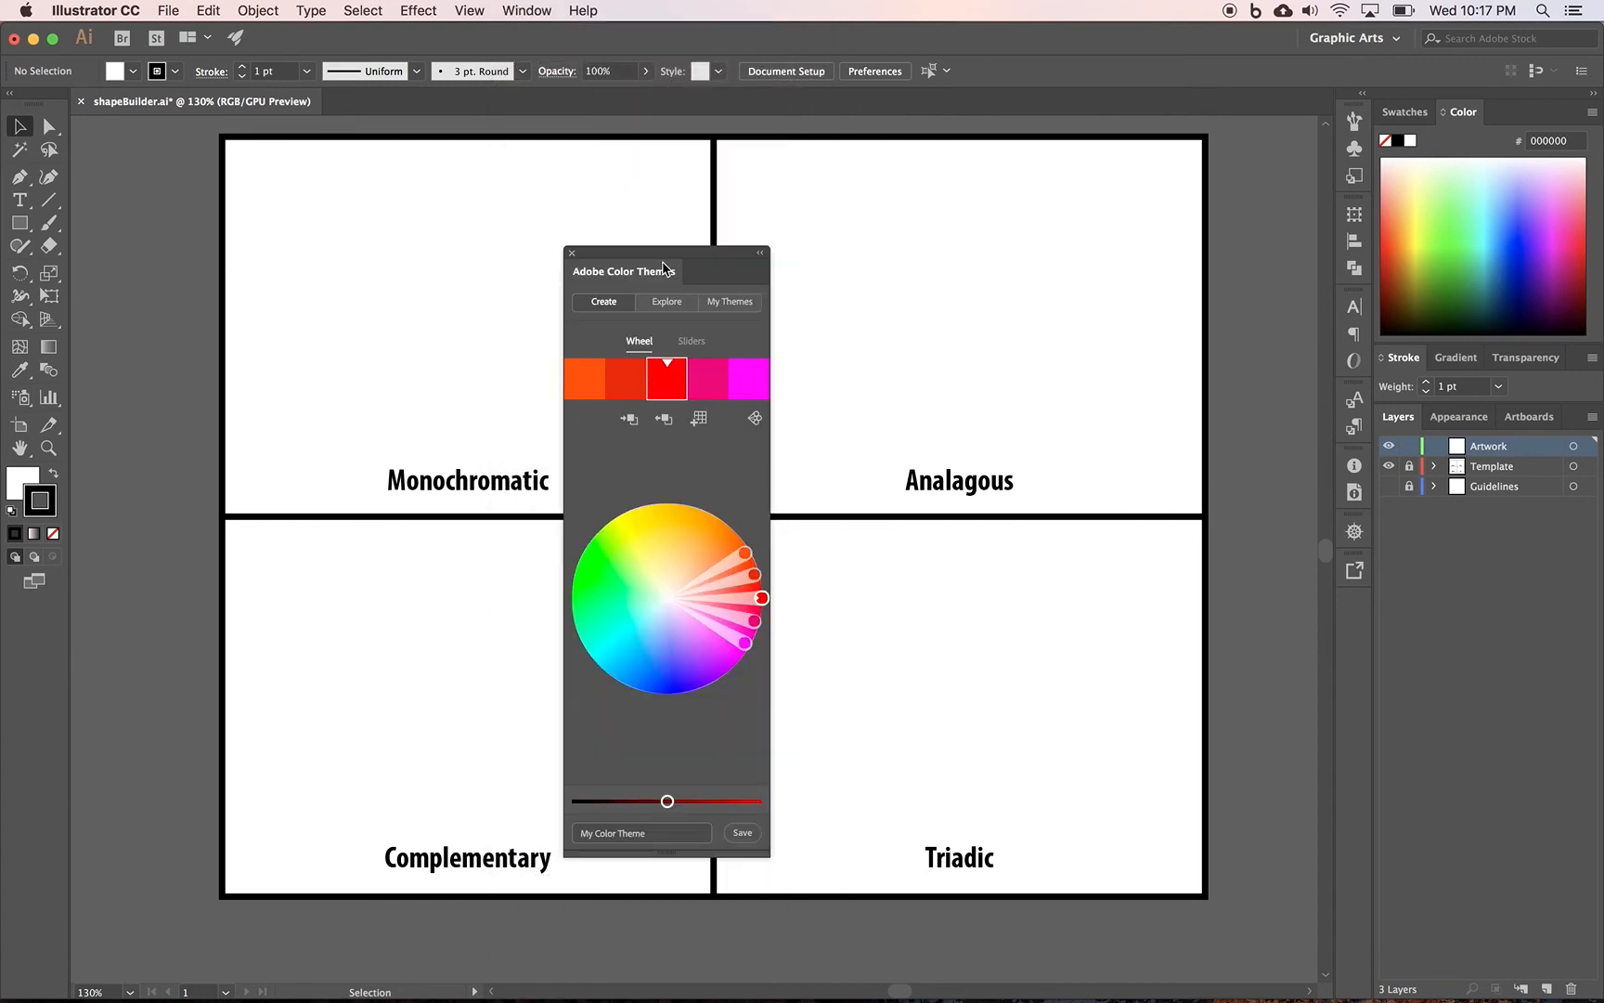
{"action": "left_click_drag", "start_coordinate": [705, 269], "coordinate": [1462, 139]}
{"action": "left_click", "coordinate": [1518, 114]}
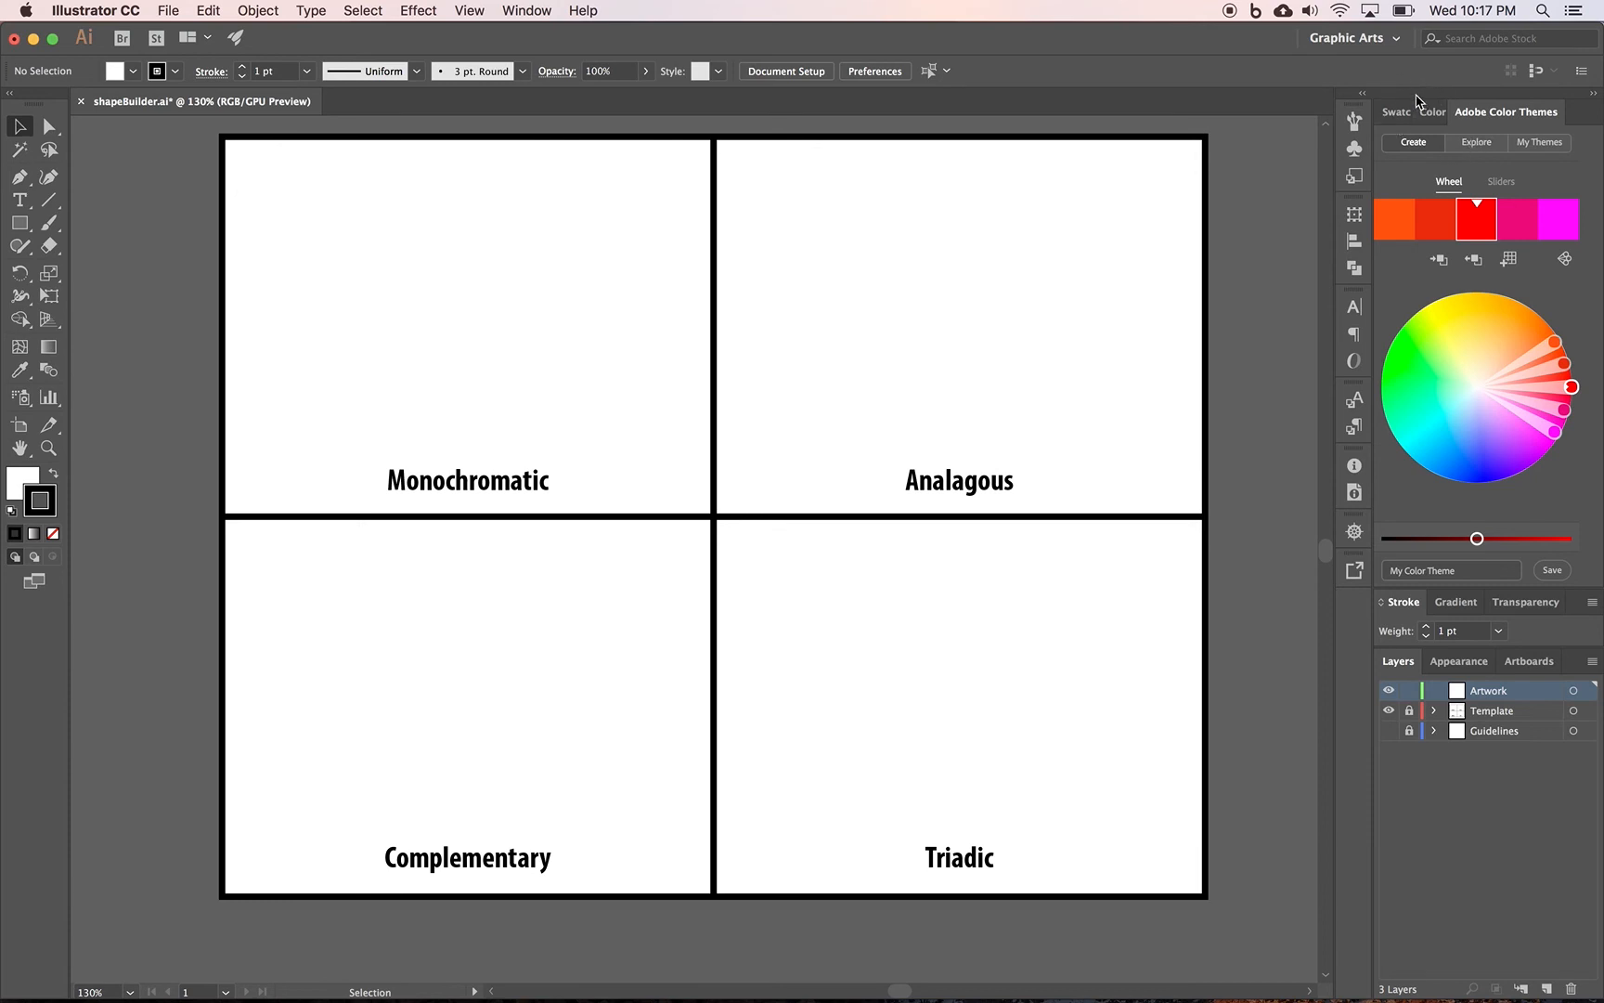
- Save the current layout as a workspace named Graphic Arts, overwriting the existing one
{"action": "left_click", "coordinate": [1398, 43]}
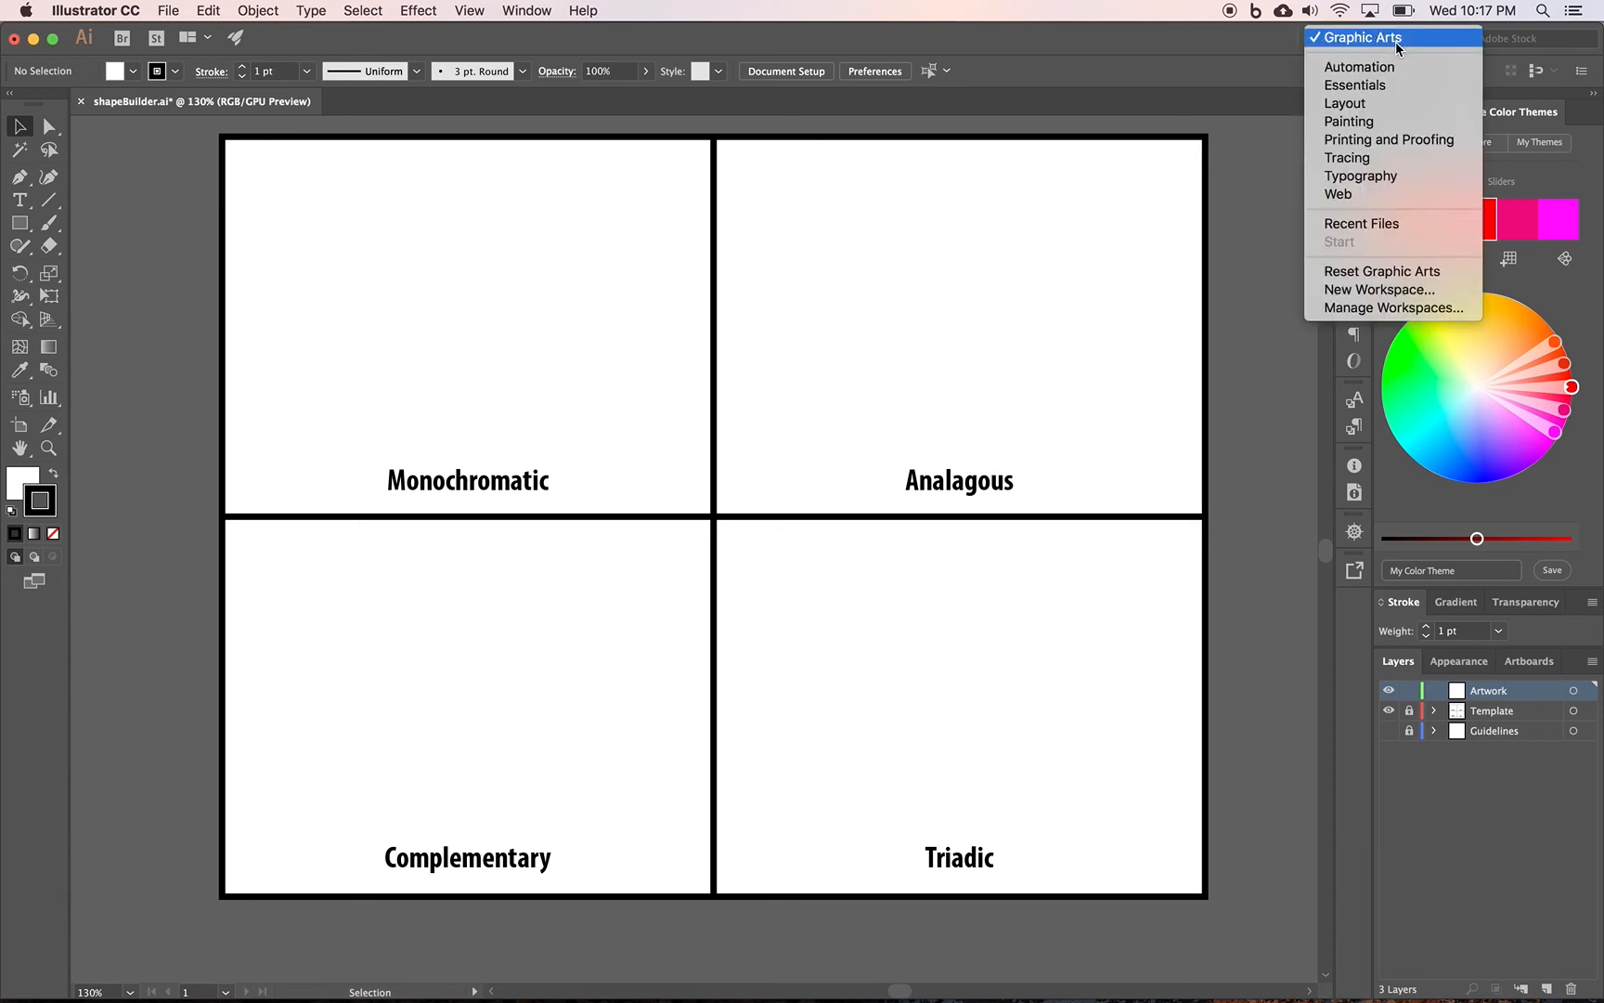
{"action": "left_click", "coordinate": [1381, 289]}
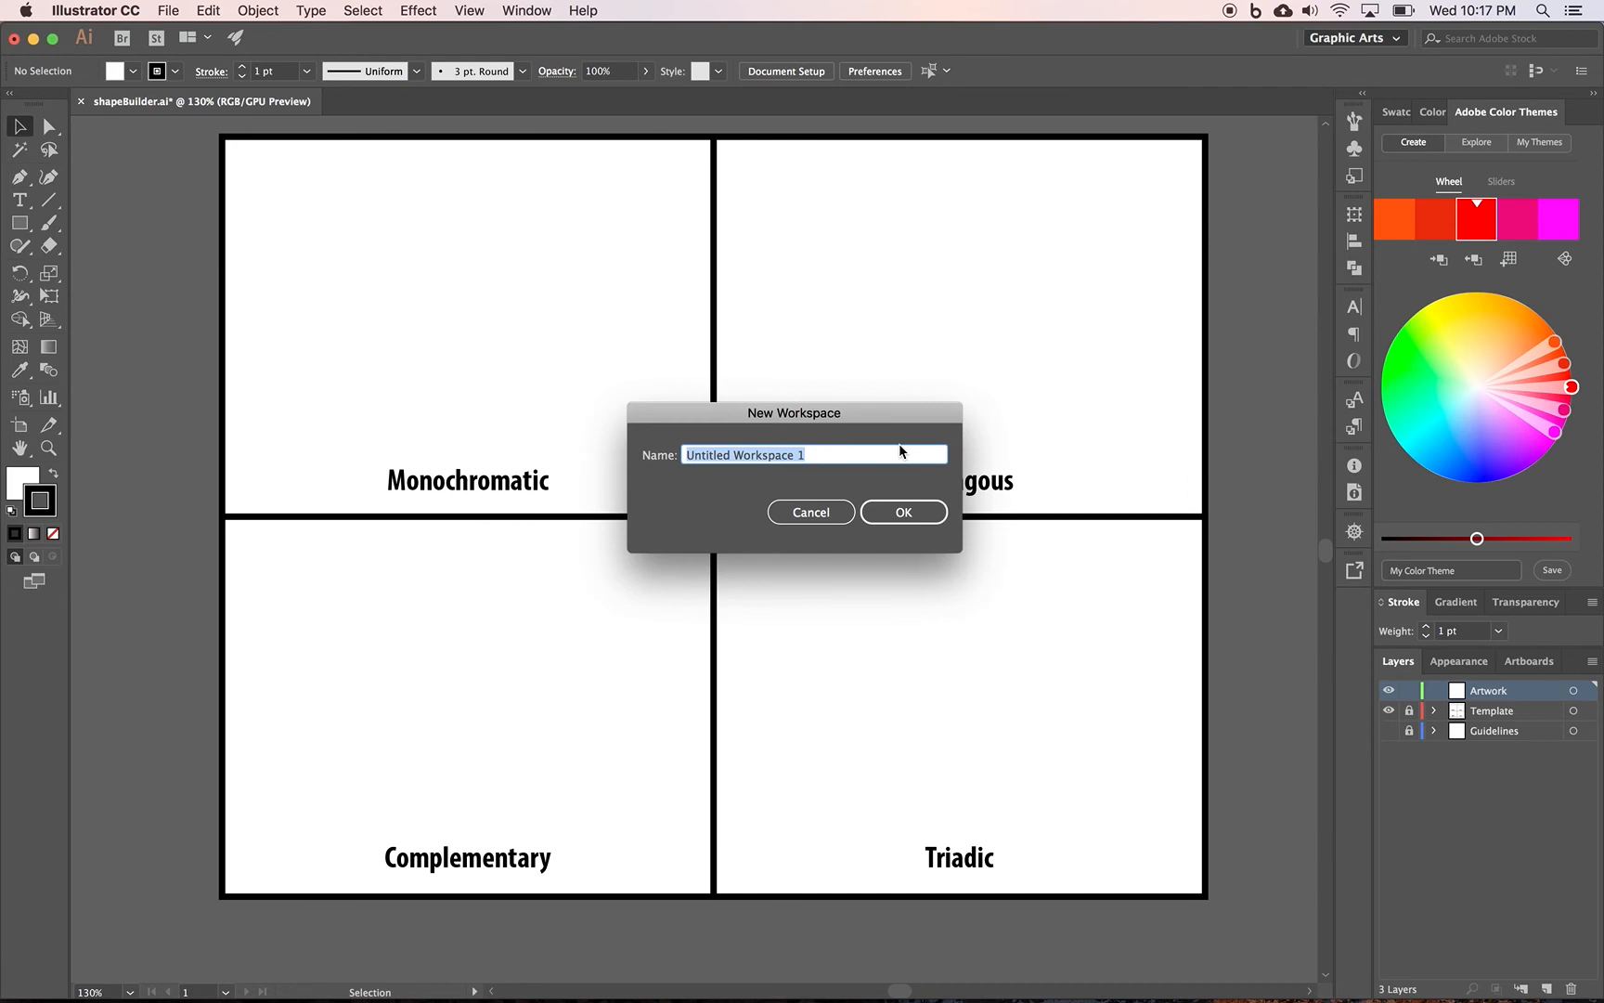
{"action": "type", "text": "Graphic A"}
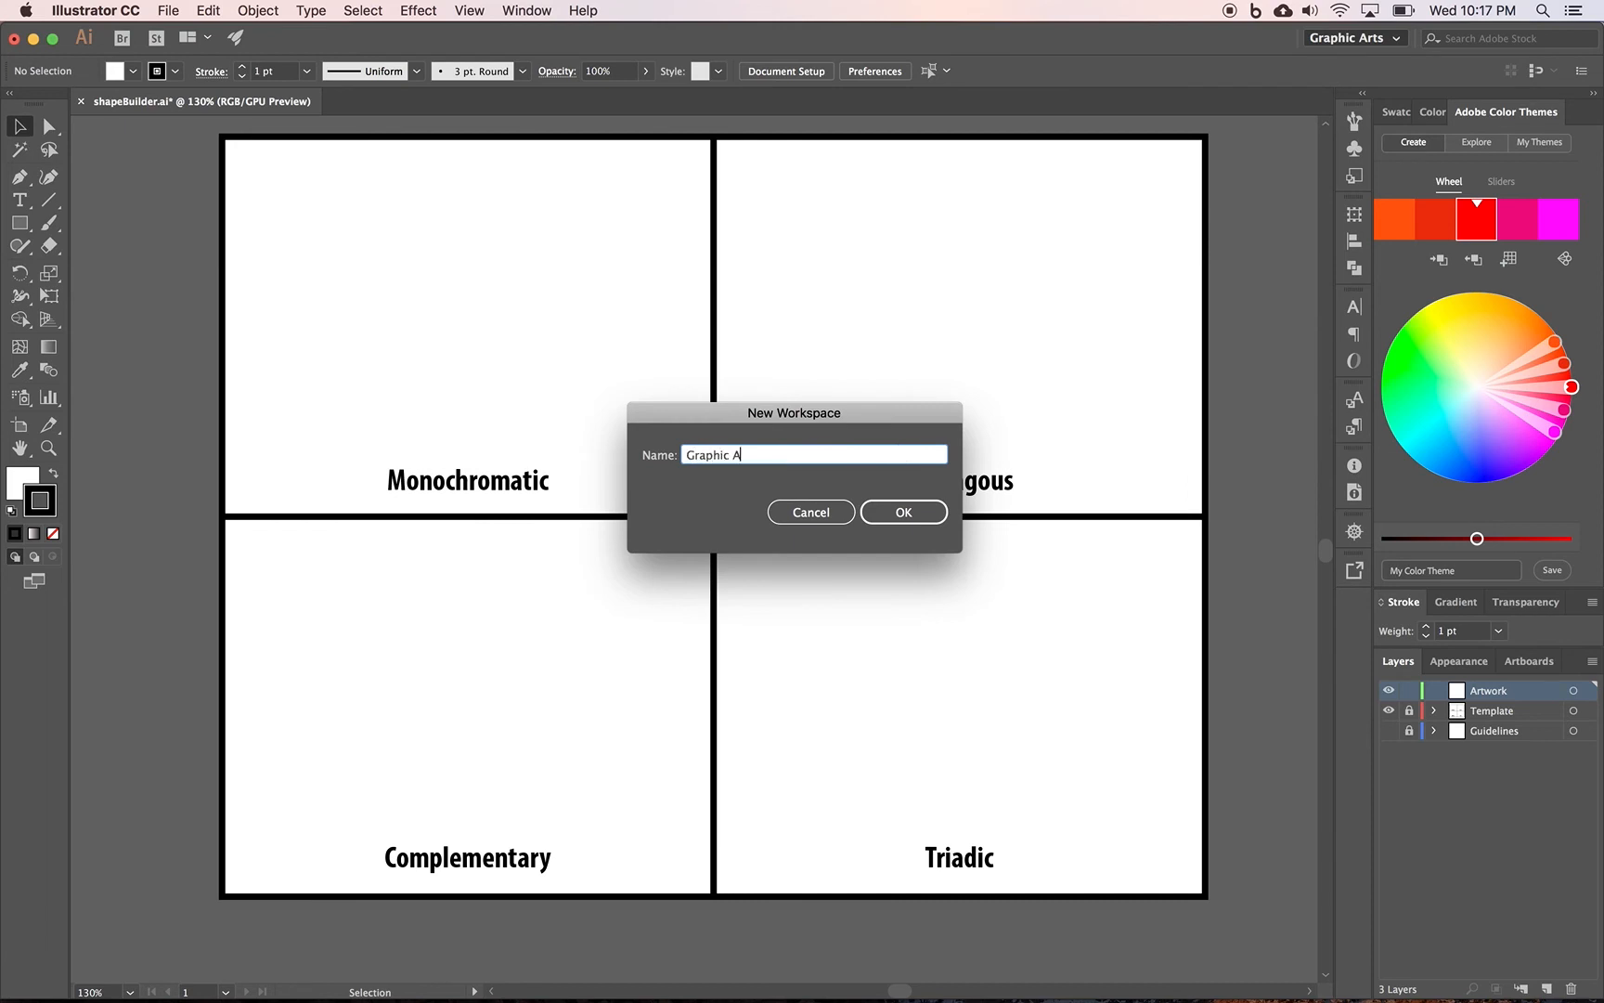
{"action": "type", "text": "rts"}
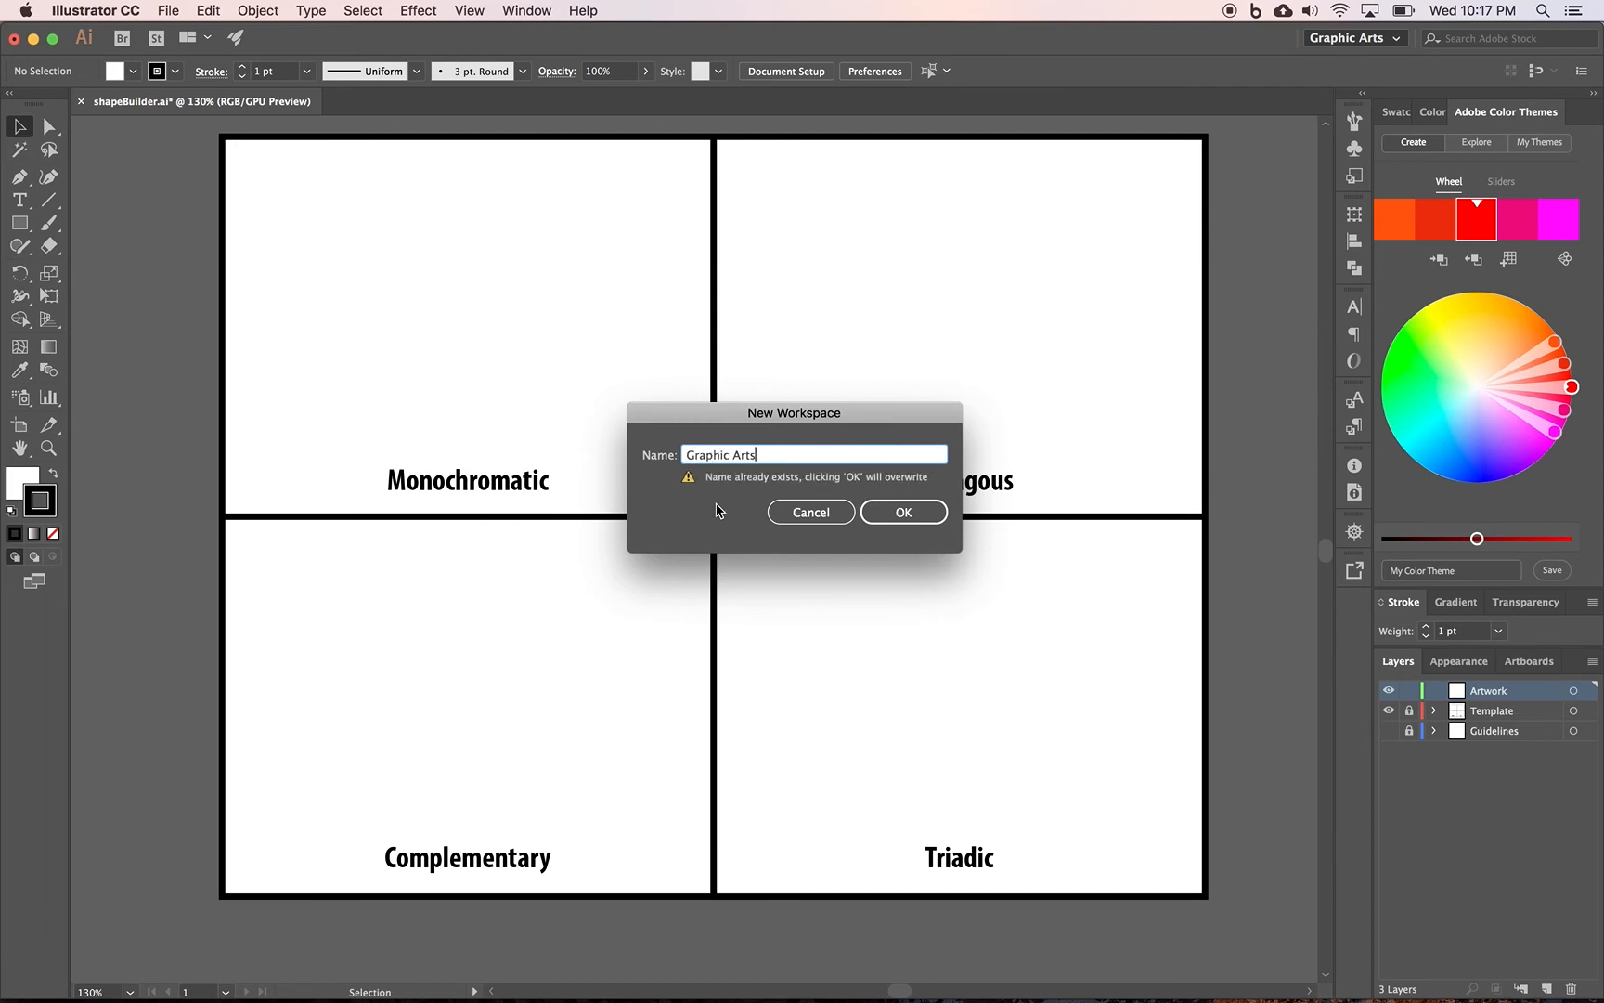
{"action": "left_click", "coordinate": [906, 513]}
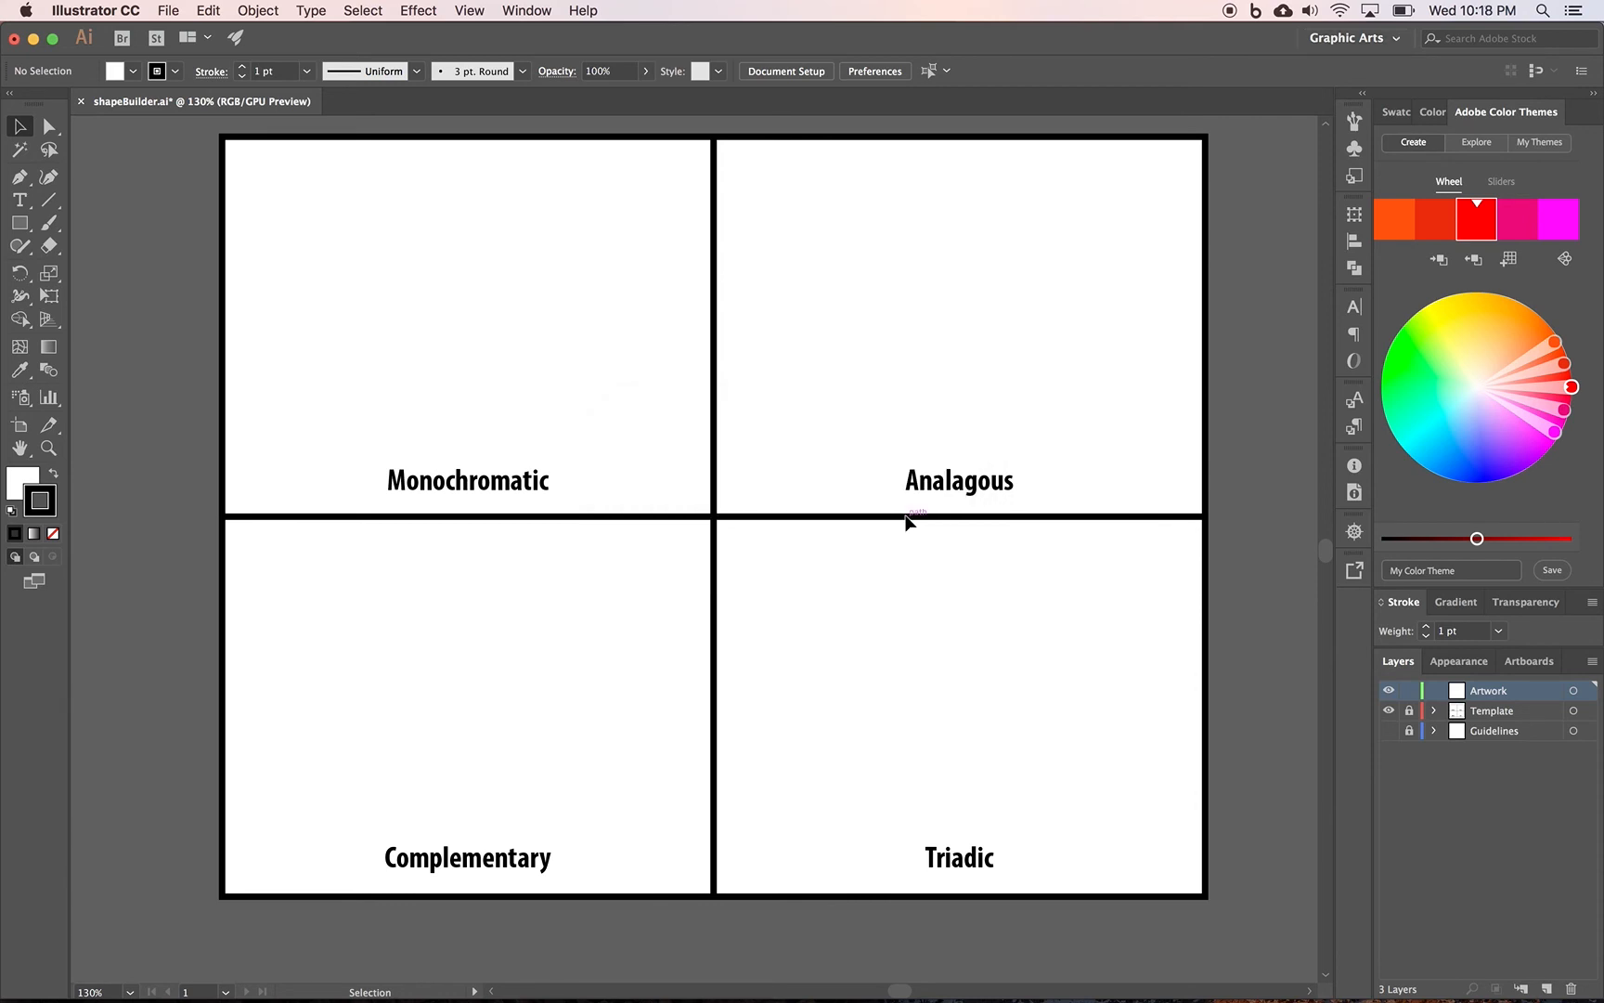
- Look over Swatches and Color, then set the harmony rule in Adobe Color Themes to Monochromatic
{"action": "left_click", "coordinate": [1396, 111]}
{"action": "left_click", "coordinate": [1456, 112]}
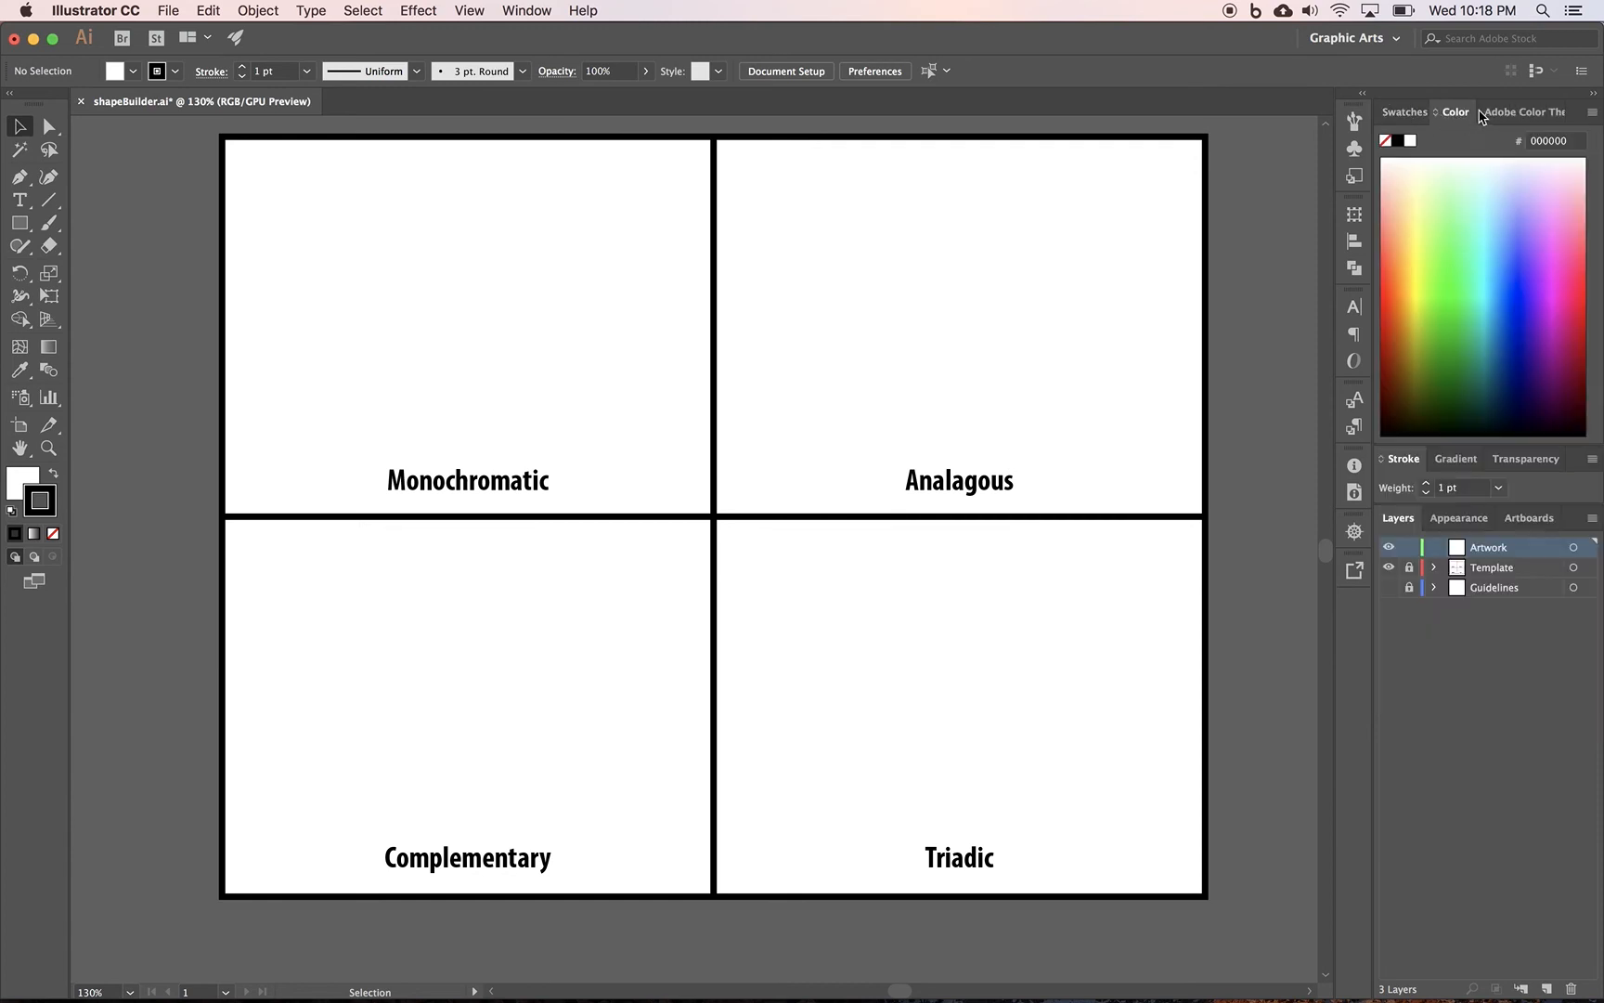
{"action": "left_click", "coordinate": [1503, 112]}
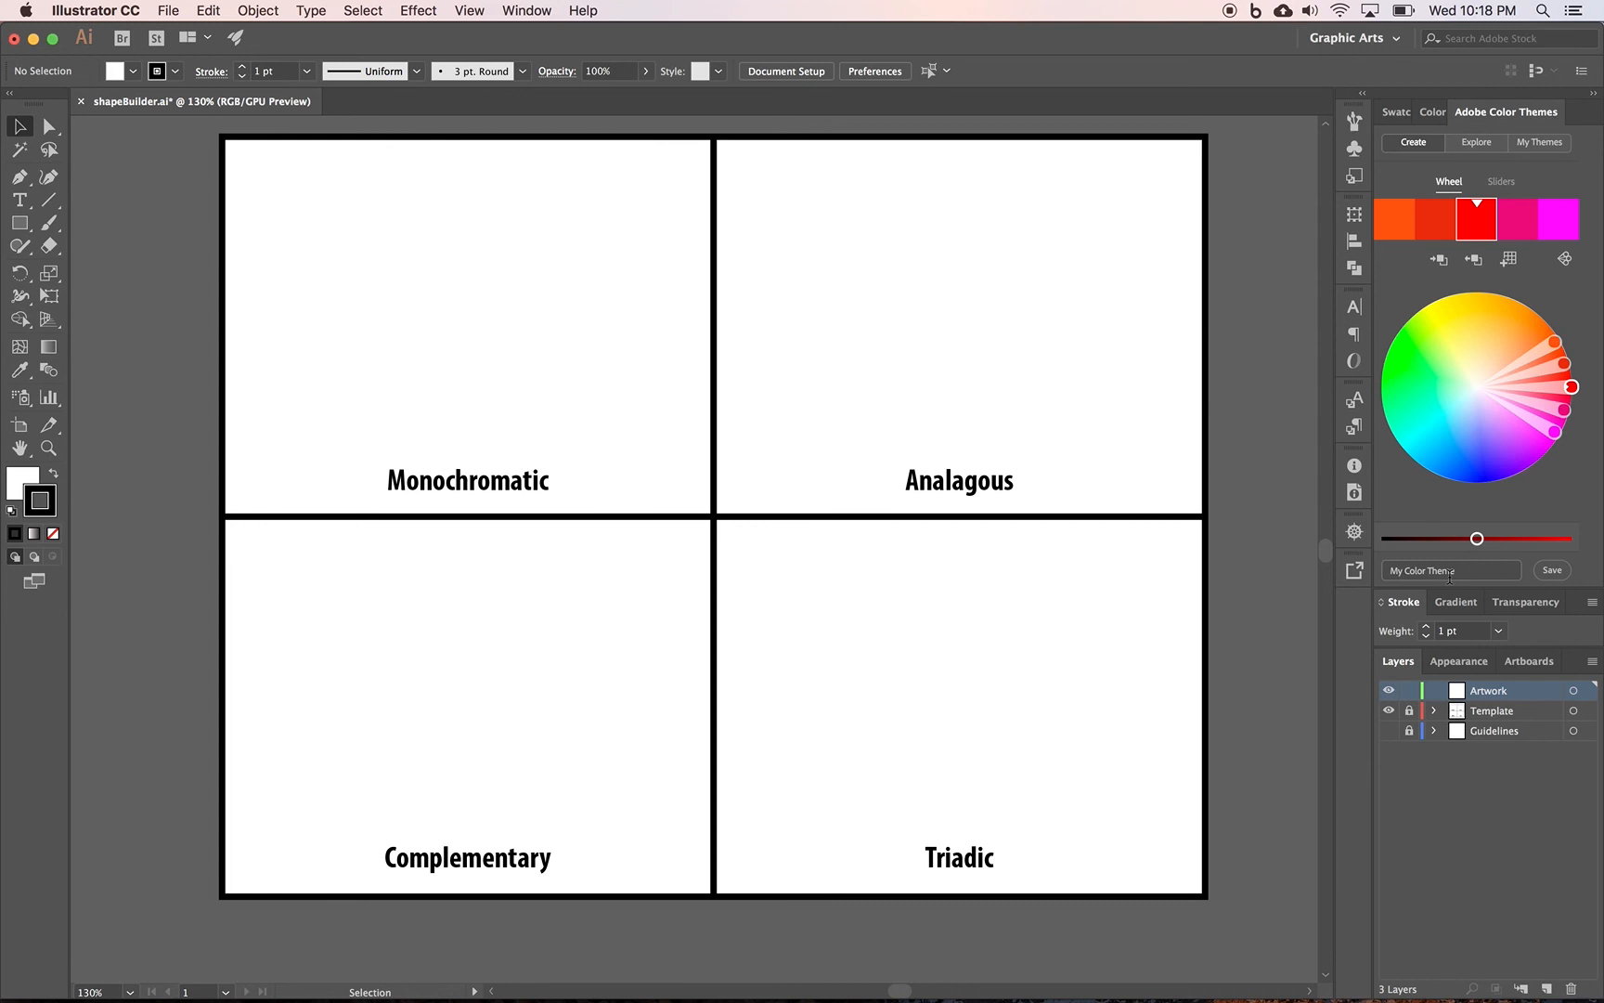
{"action": "left_click", "coordinate": [1566, 262]}
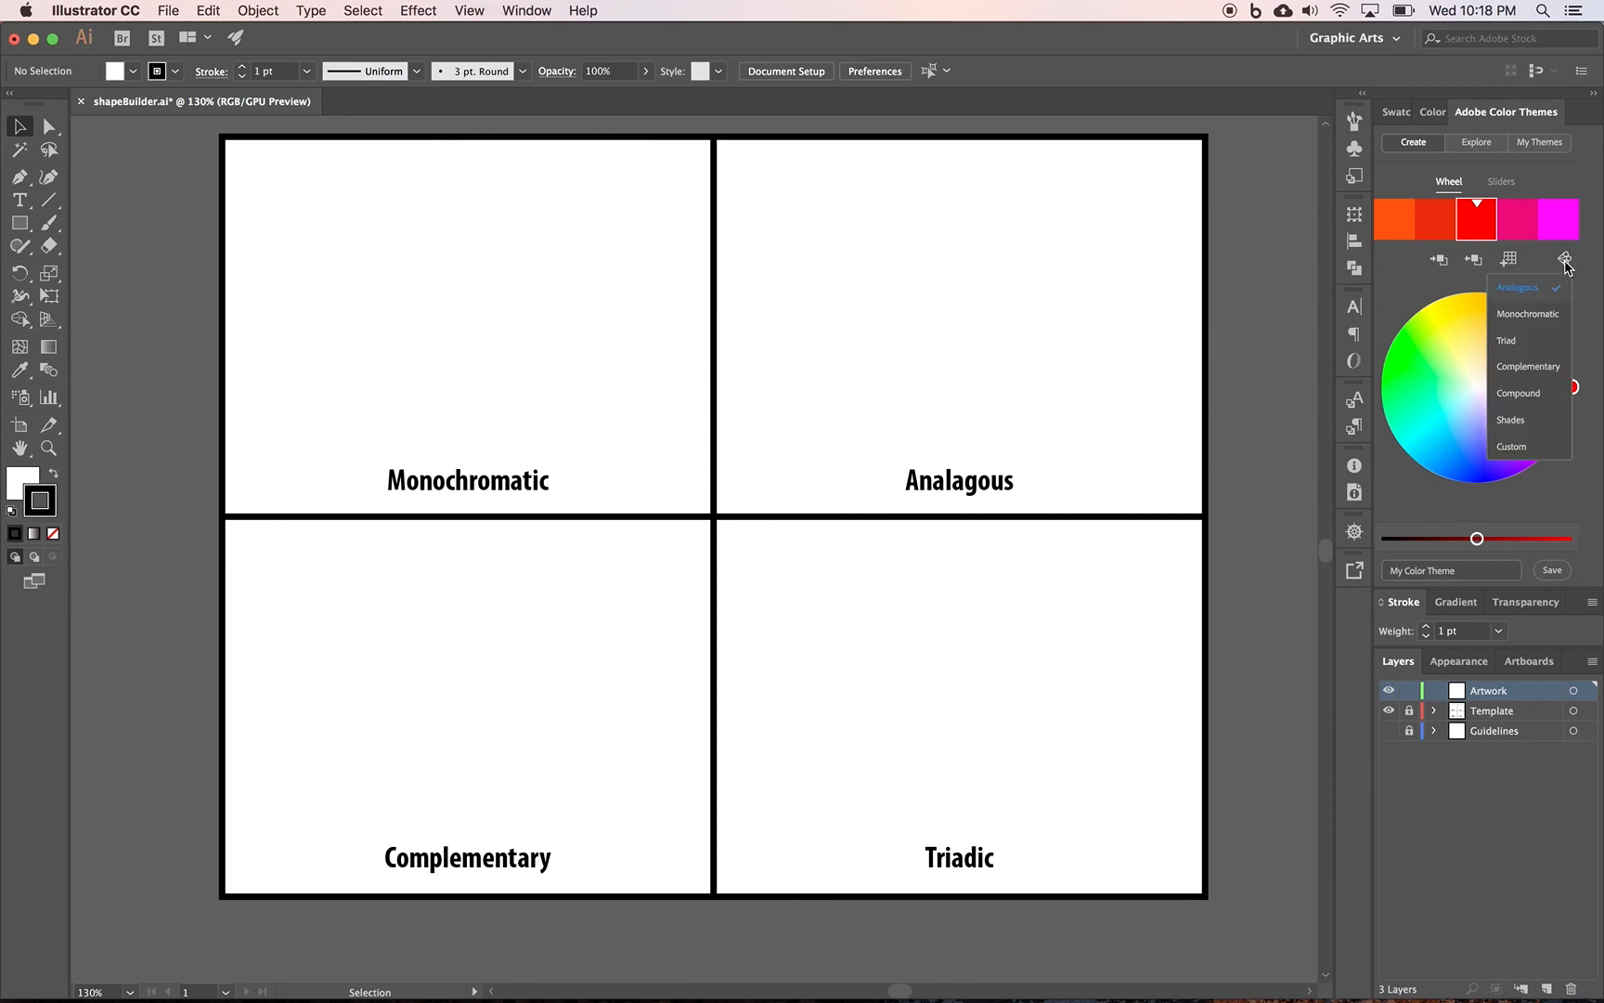
{"action": "left_click", "coordinate": [1532, 314]}
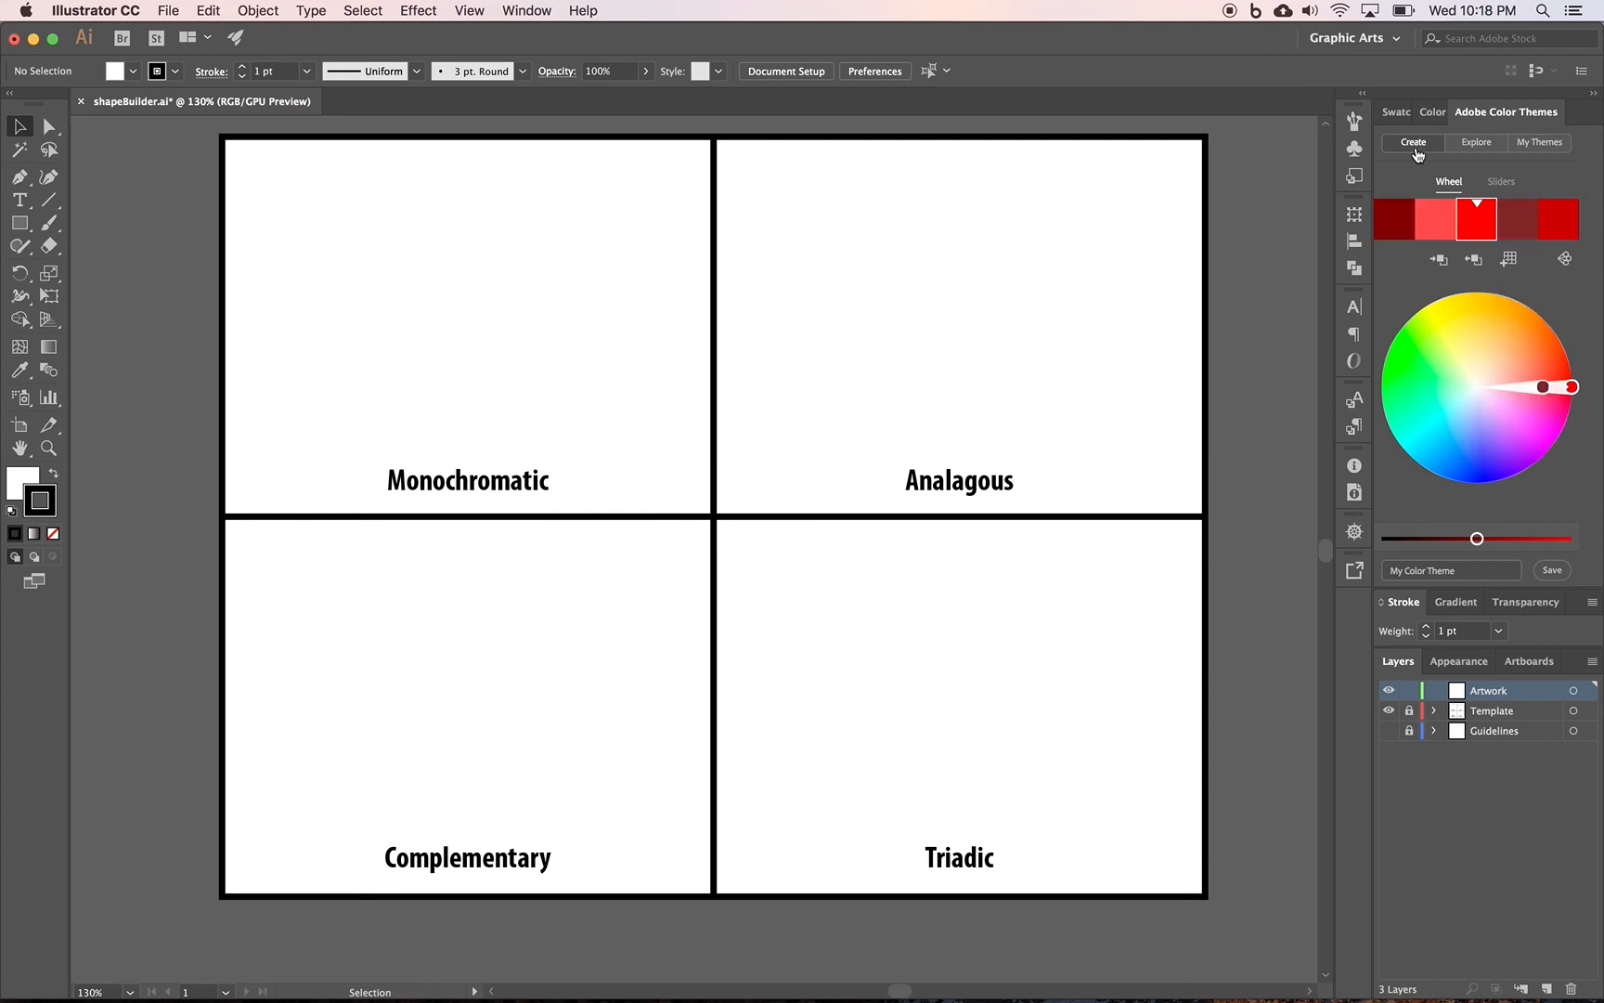
- View the most popular community color themes and the themes saved in the personal library
{"action": "left_click", "coordinate": [1474, 148]}
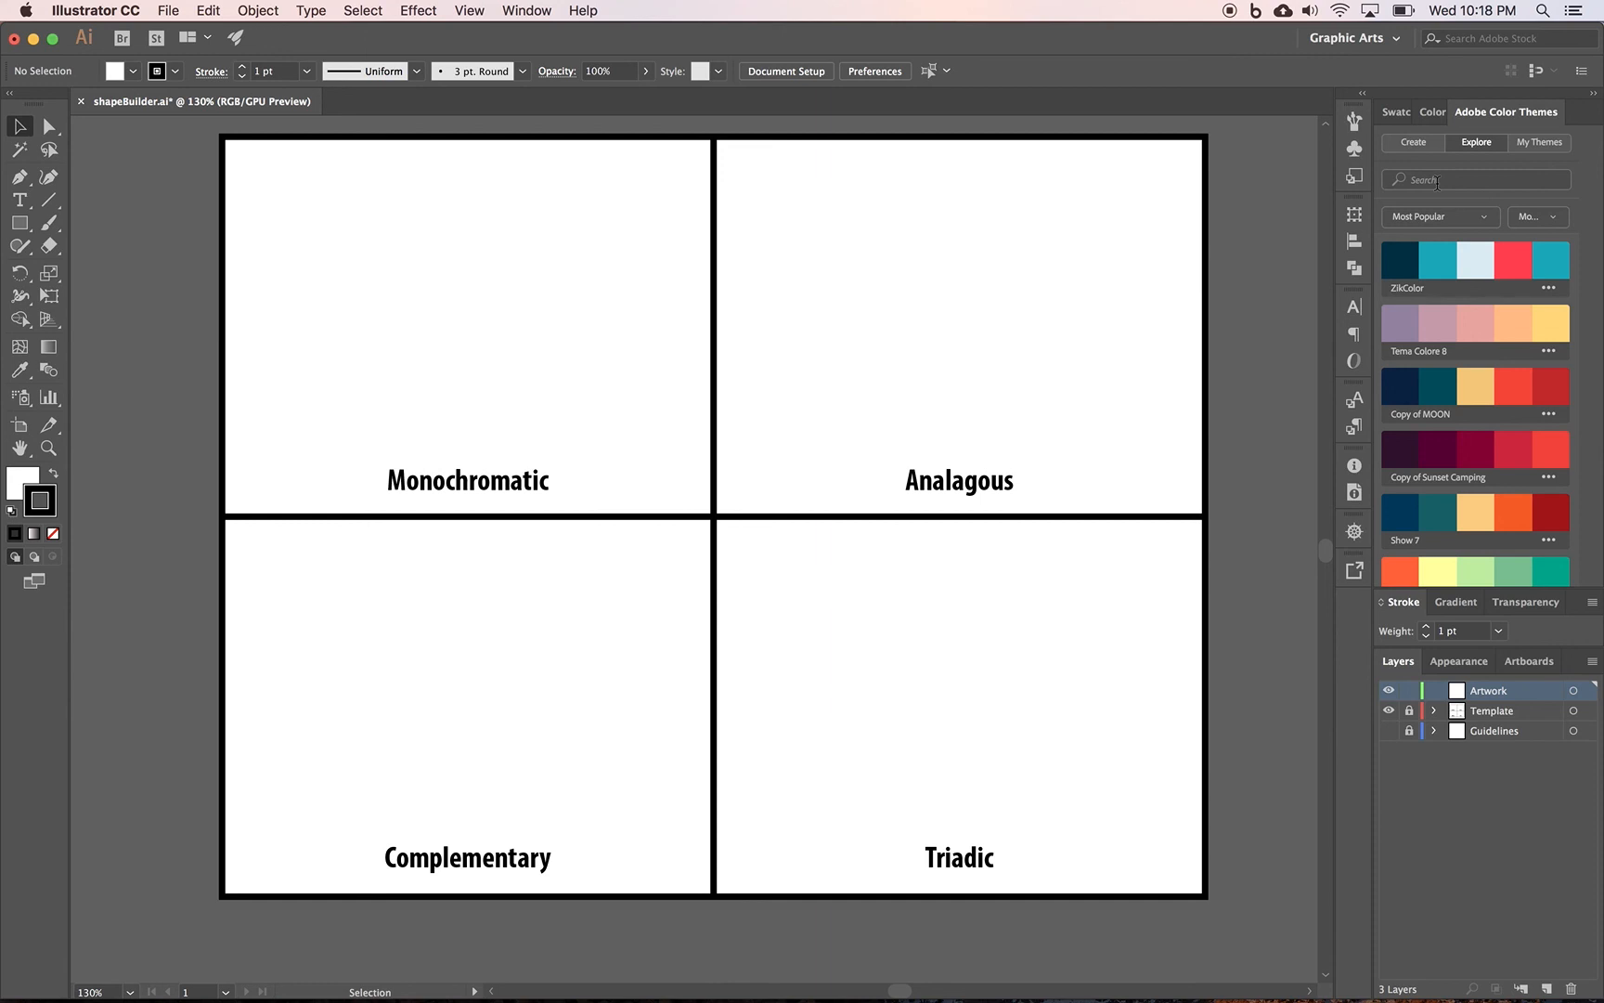
{"action": "left_click", "coordinate": [1528, 144]}
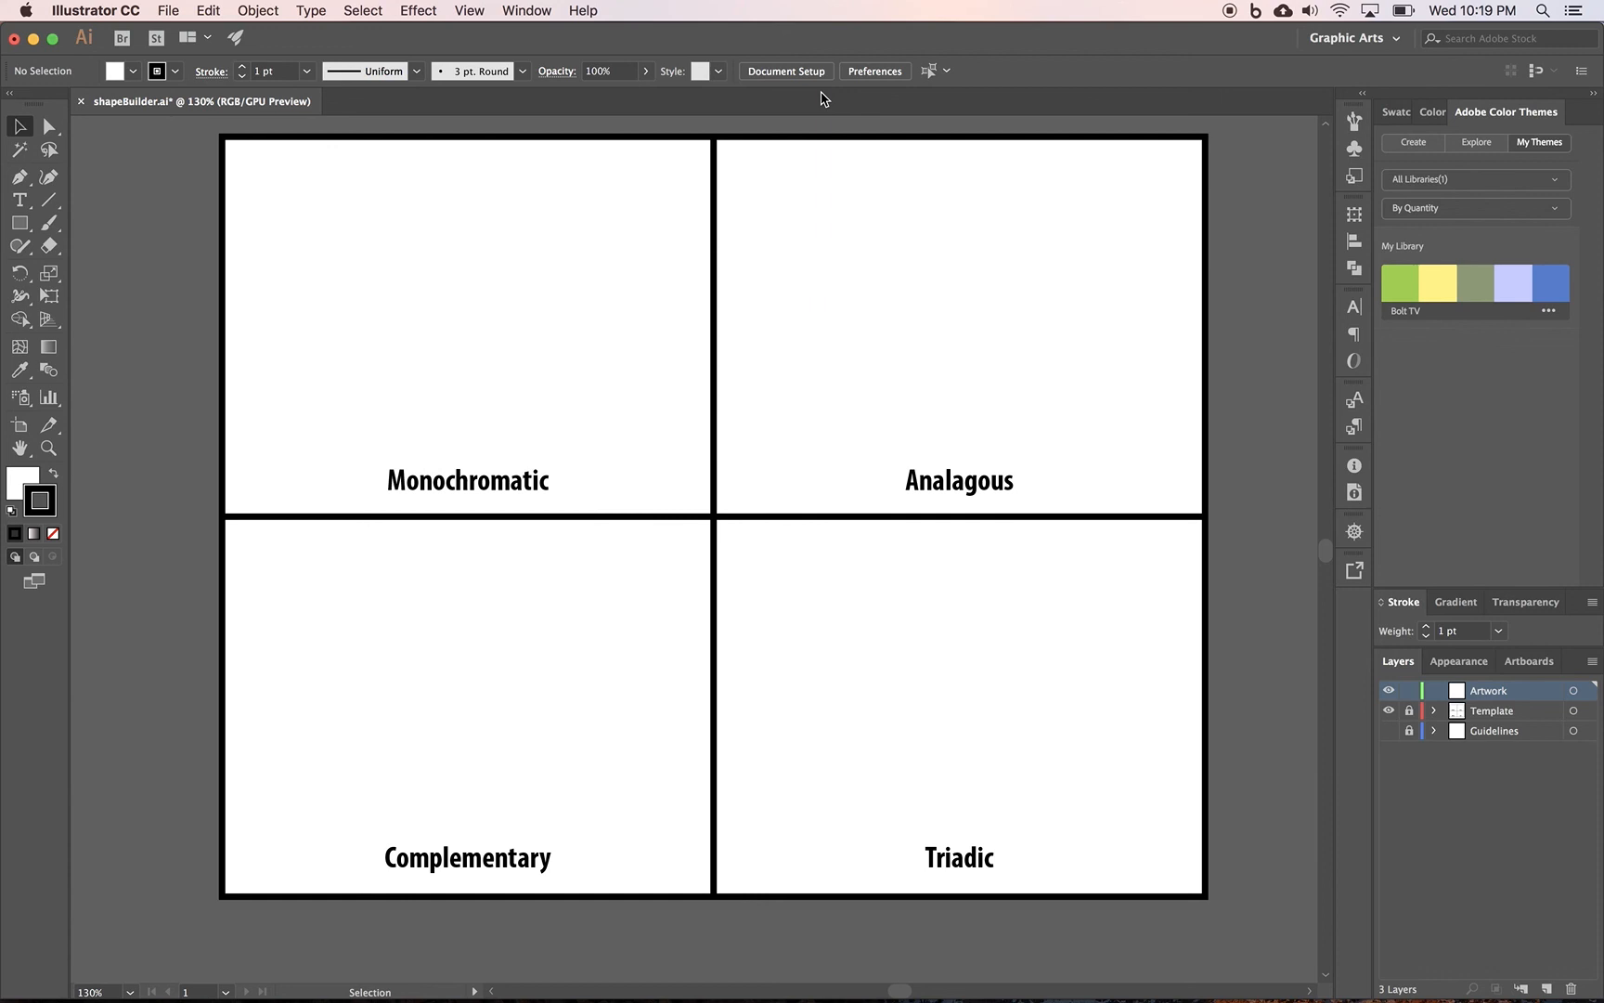
- Check the account sign-in status in the help options and display the document's swatches
{"action": "left_click", "coordinate": [585, 13]}
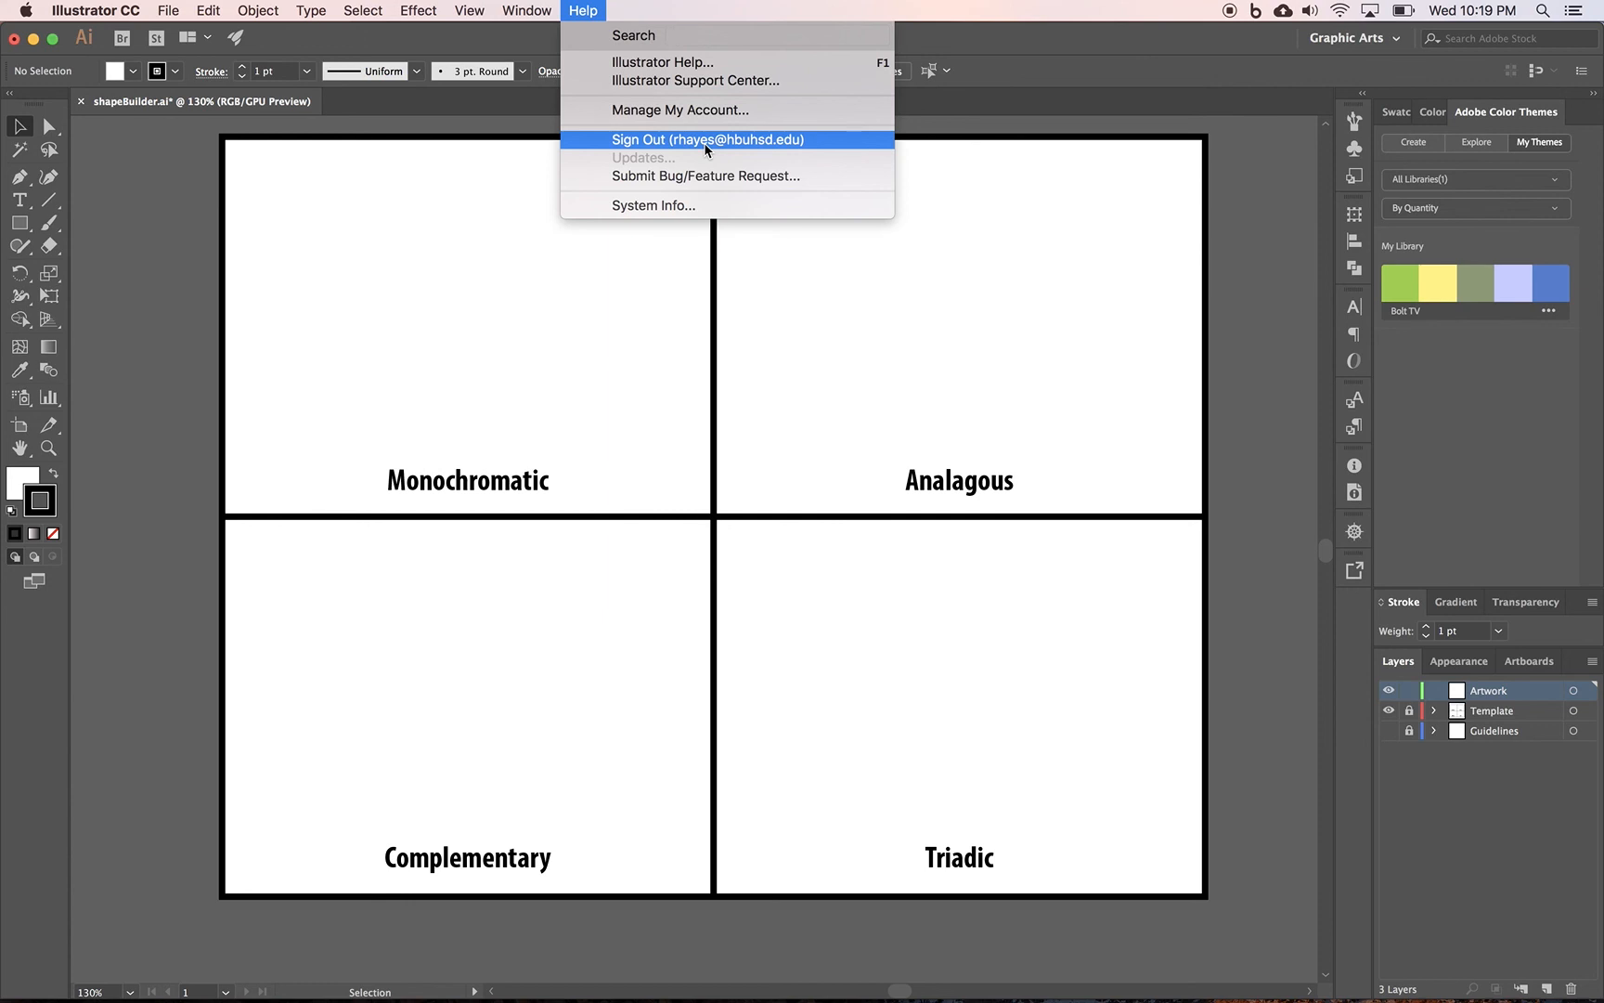
{"action": "left_click", "coordinate": [1019, 82]}
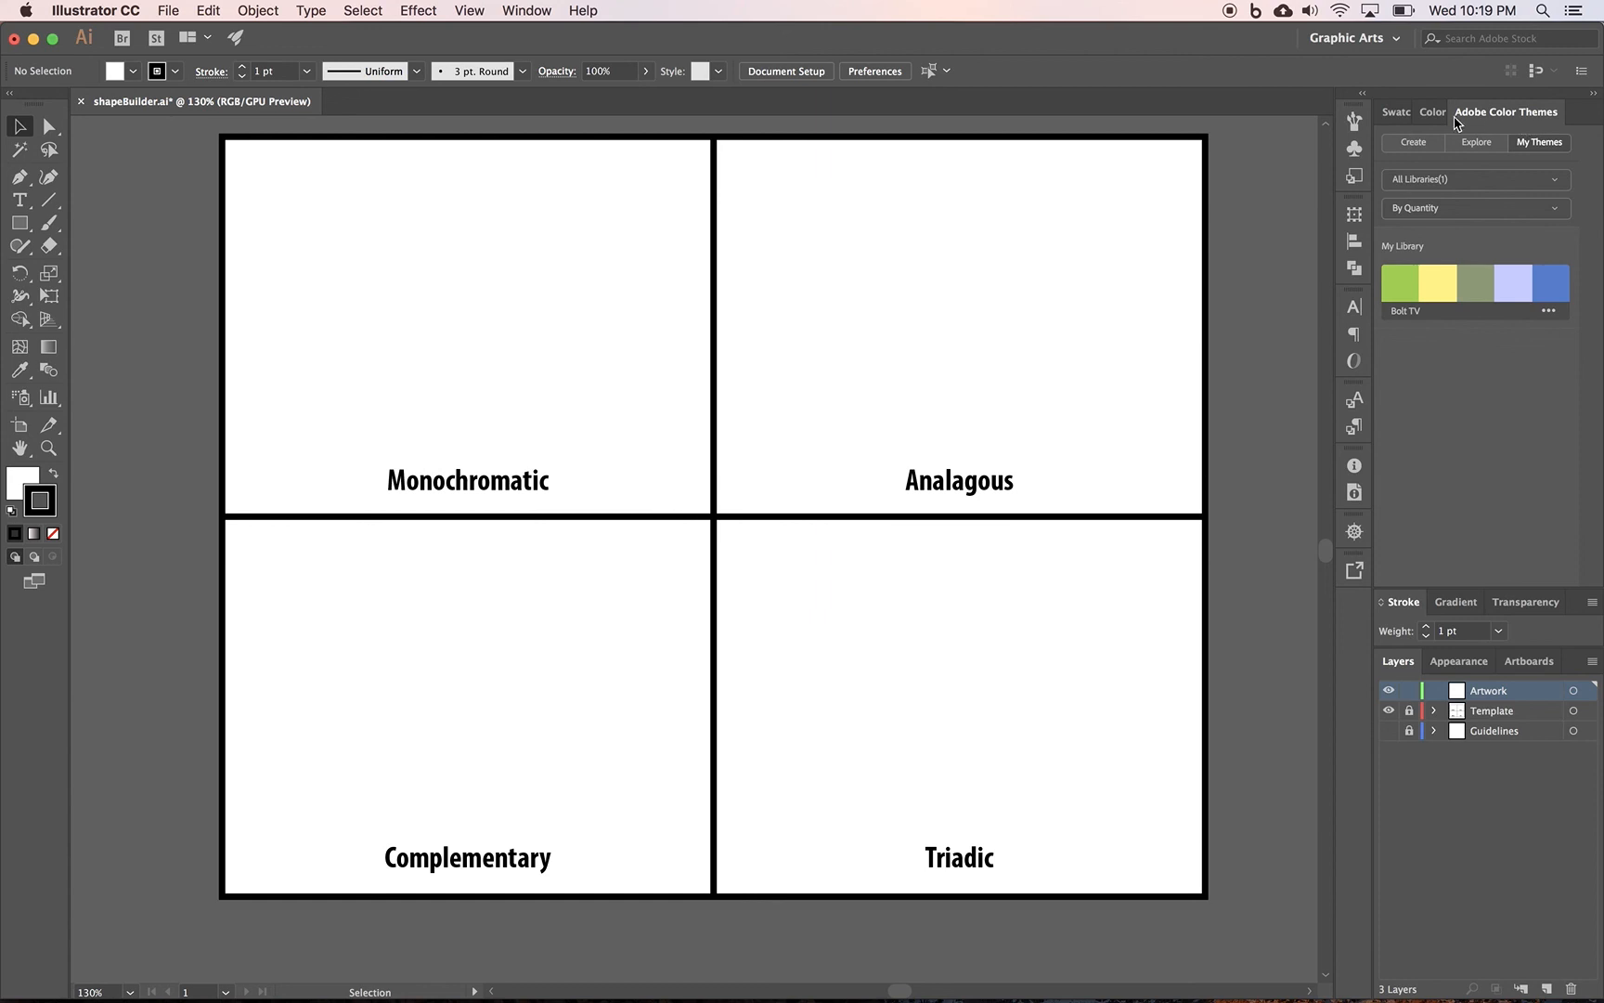
{"action": "left_click", "coordinate": [1399, 115]}
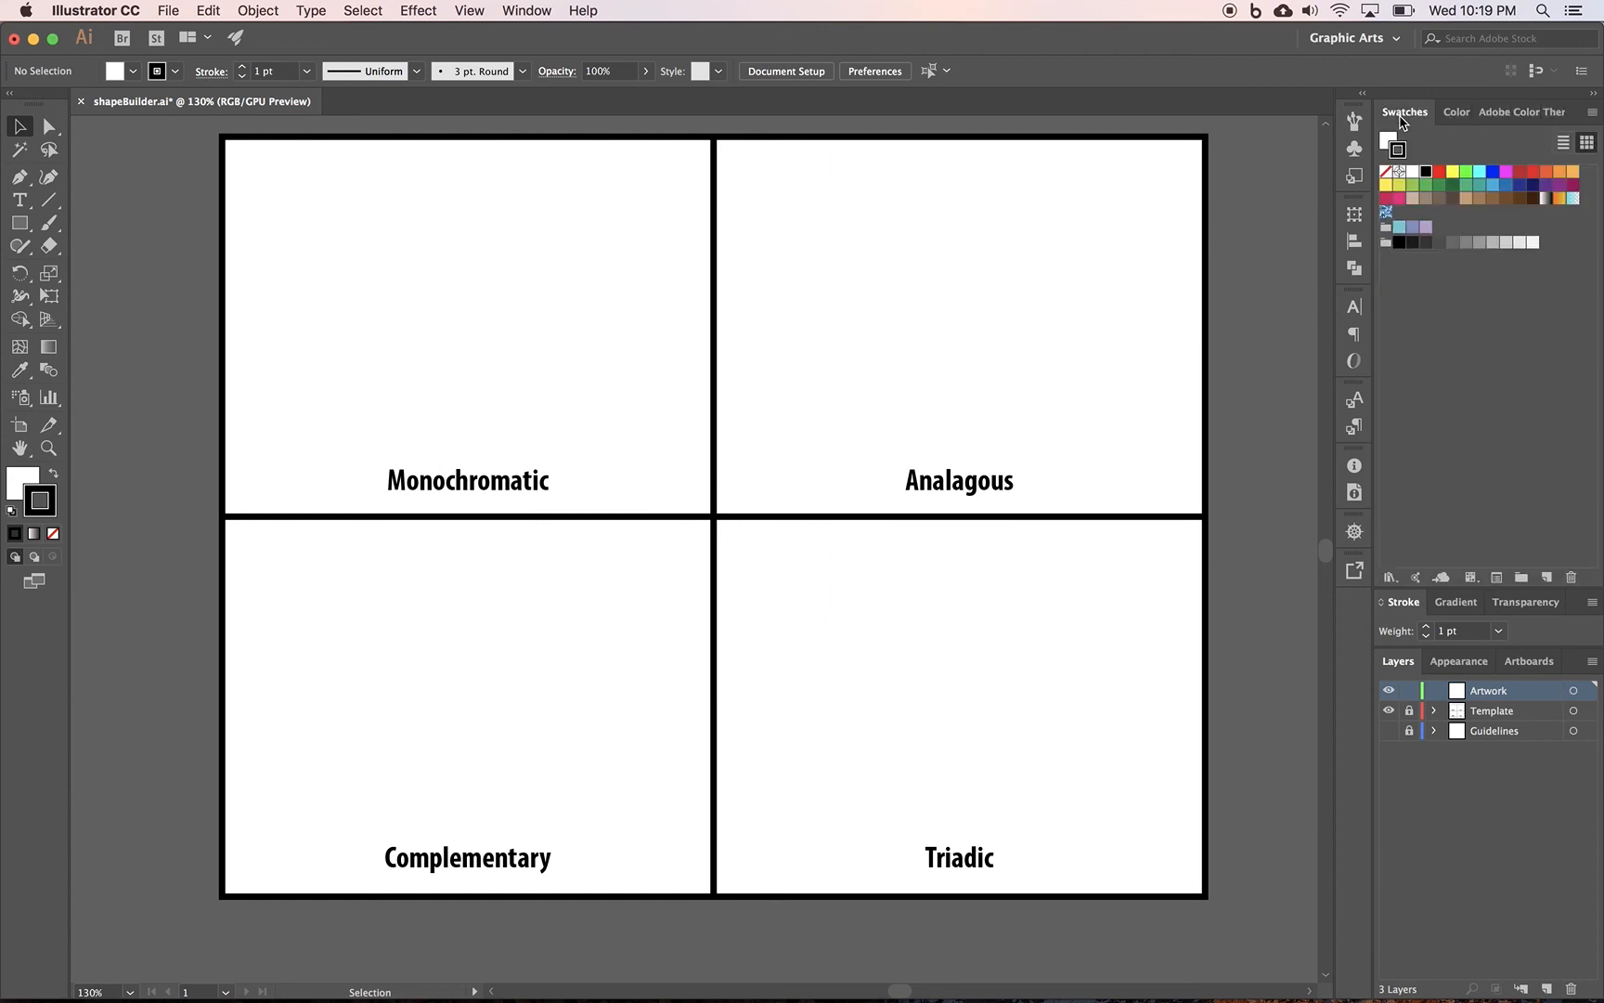